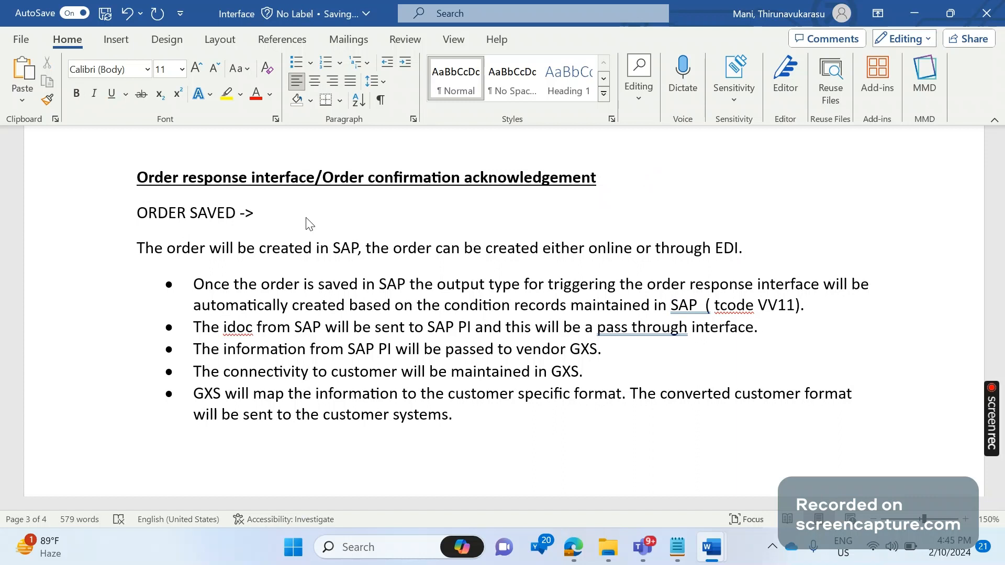
Continue the flow line after "ORDER SAVED ->" with "IDOC output triggered -> PI -> GXS ->End customer".
text(O)
key(BackSpace)
text(IDOC output triggered -> )
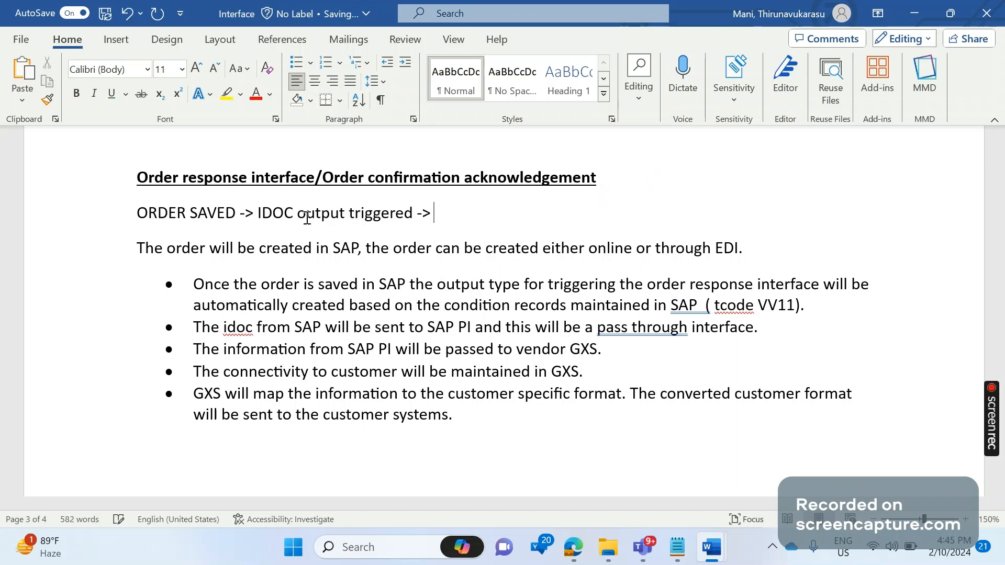
text(PI -> GXS ->End c)
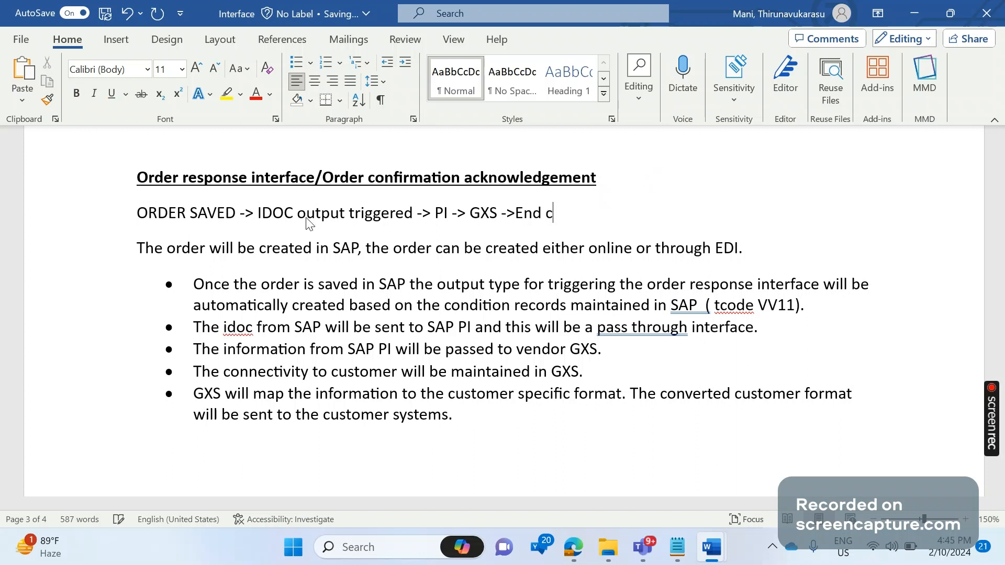
text(ustomer)
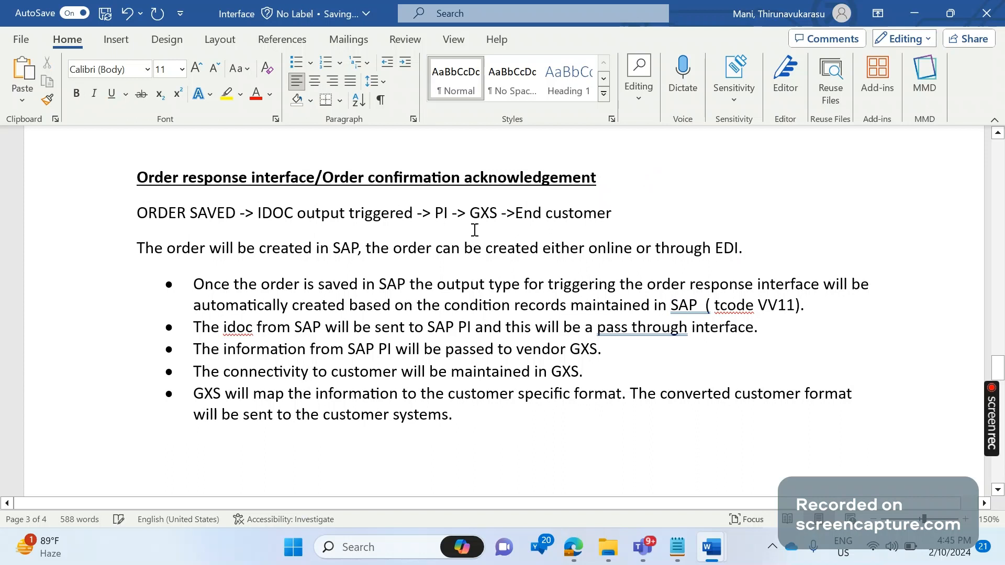
Add the message formats to the flow line: "(XML)" after PI and "(XML-ANSI X12)" after GXS.
text((xm)
key(BackSpace)
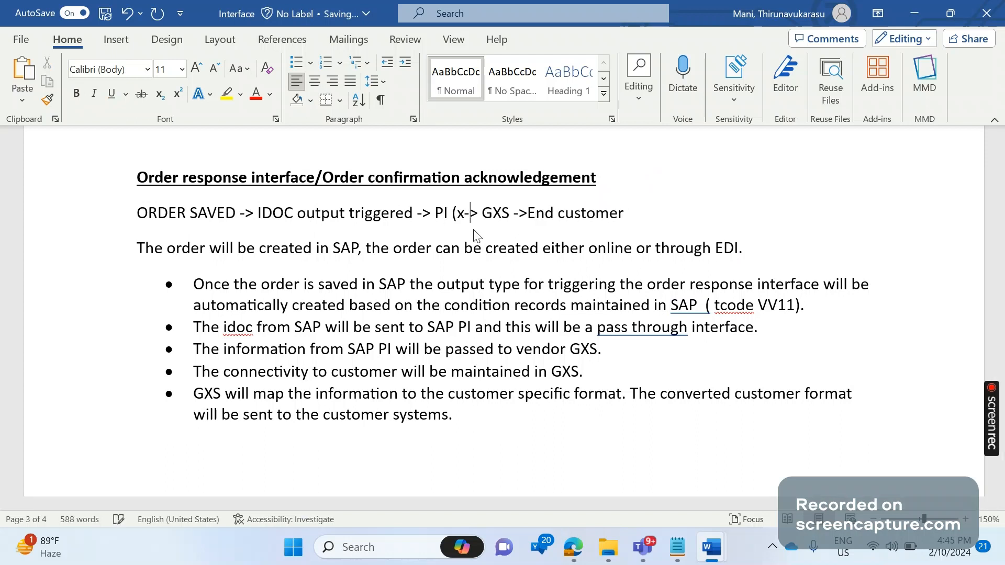
key(BackSpace)
text(XML))
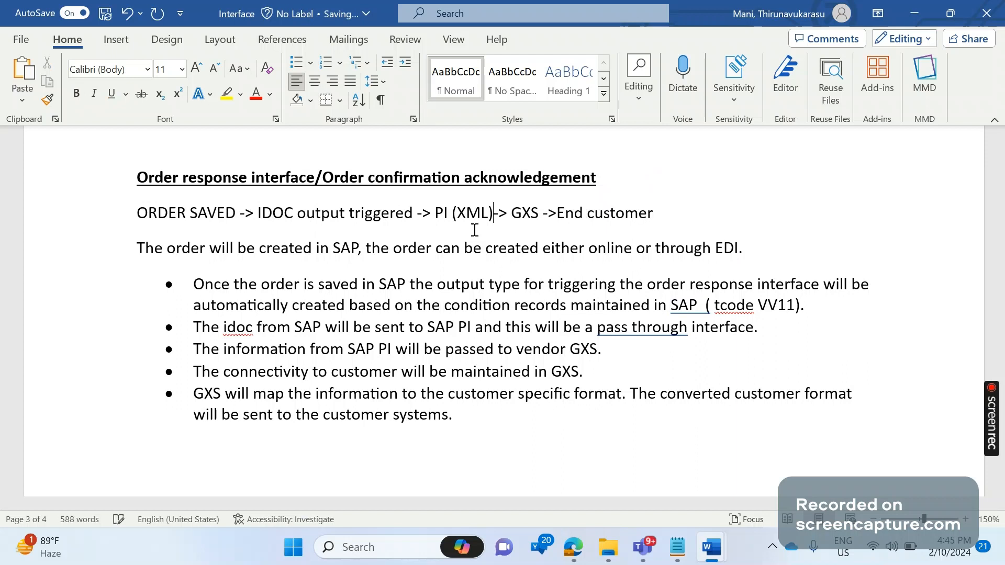
click(550, 218)
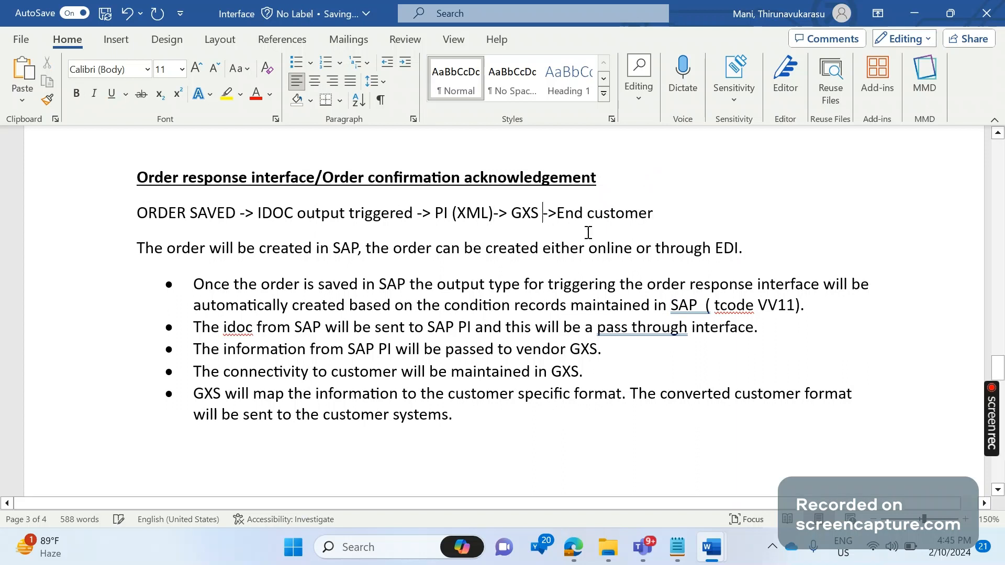
text((XML)
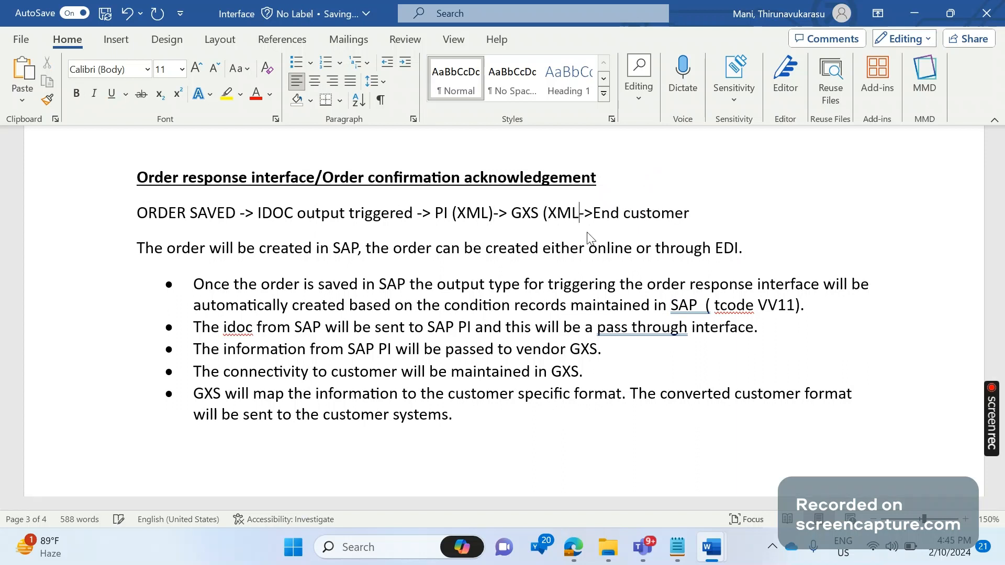
text(-ANSI)
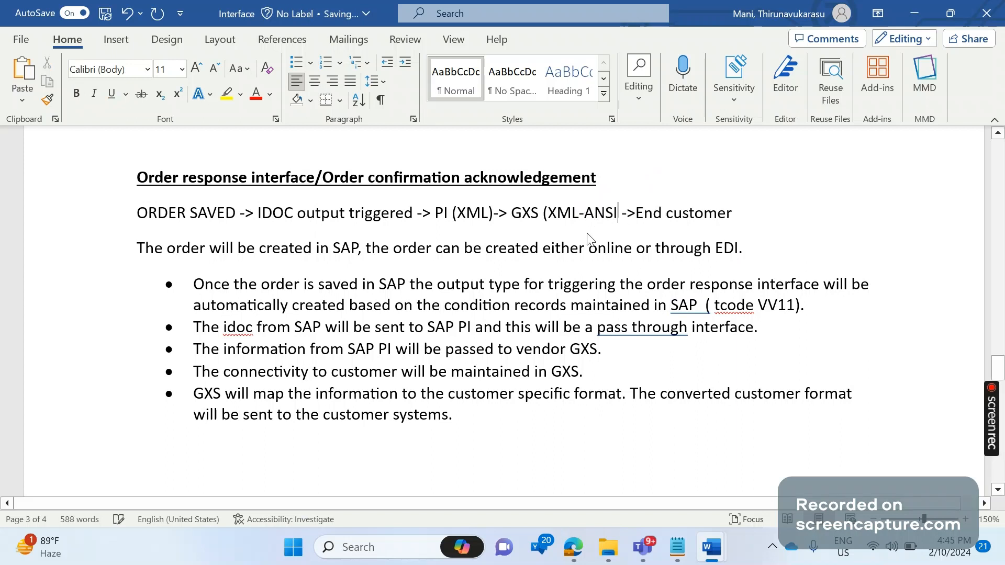
text( X12))
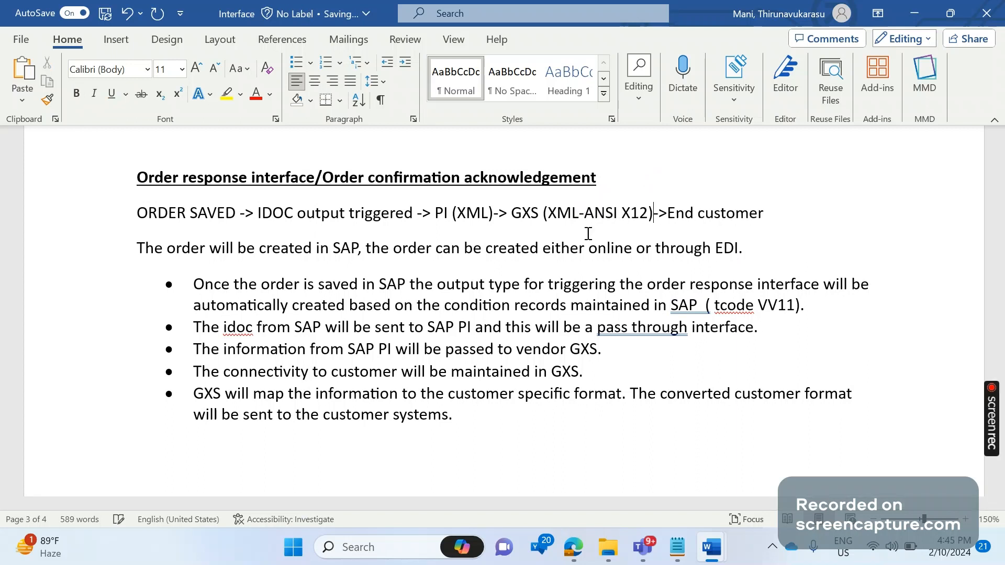
Review the order response flow line, including the GXS format conversion and the whole path to the end customer.
click(587, 216)
drag(587, 216, 769, 215)
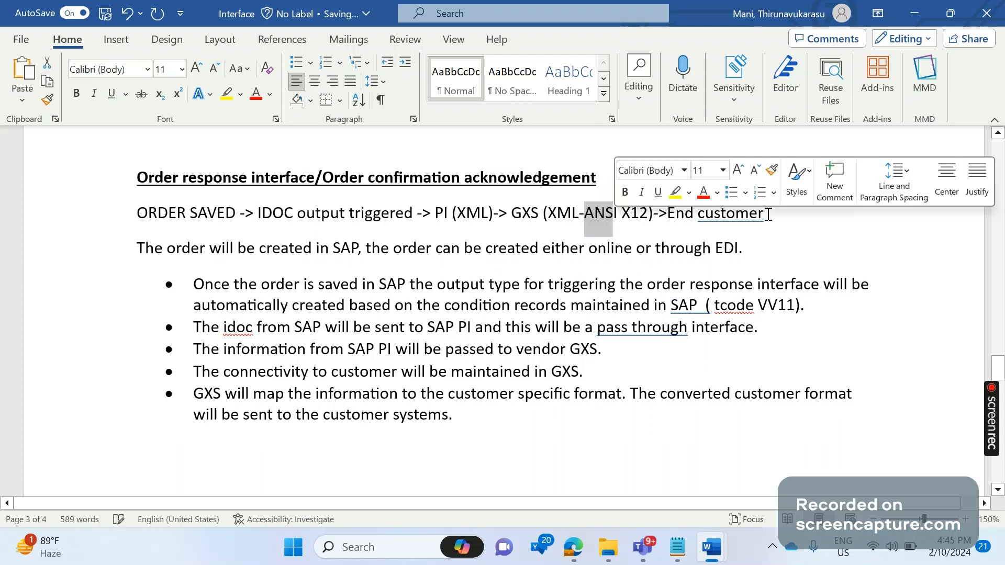
click(341, 282)
double_click(763, 206)
drag(763, 206, 177, 224)
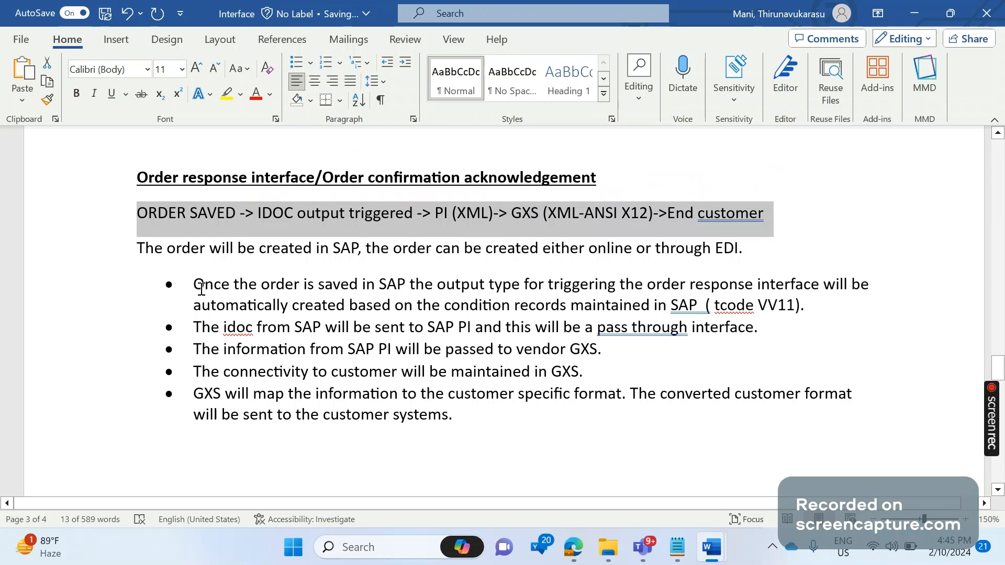
Read through the bullet points on output creation, tcode VV11, the SAP PI pass-through and the GXS mapping.
drag(202, 289, 385, 372)
click(241, 332)
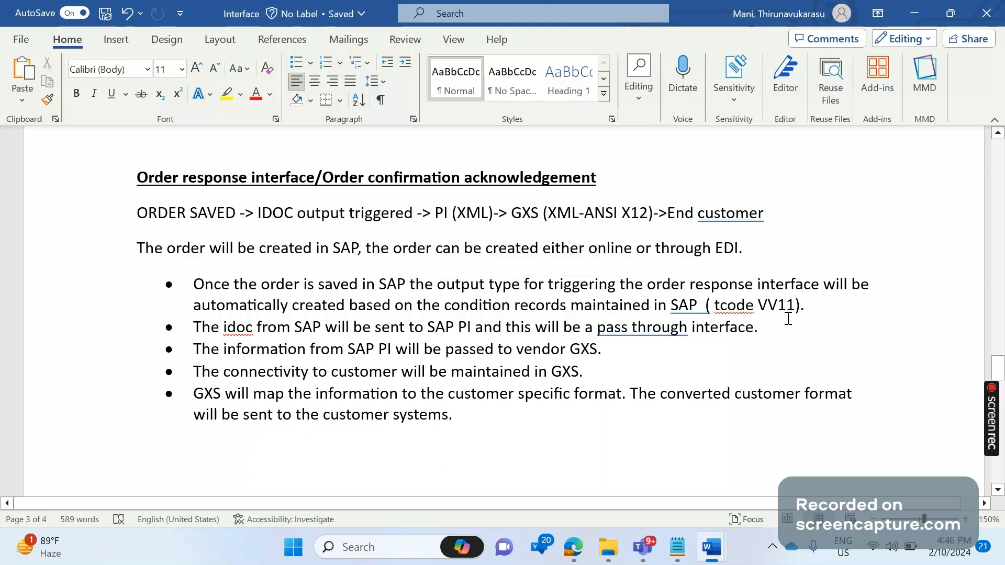
drag(787, 318, 372, 291)
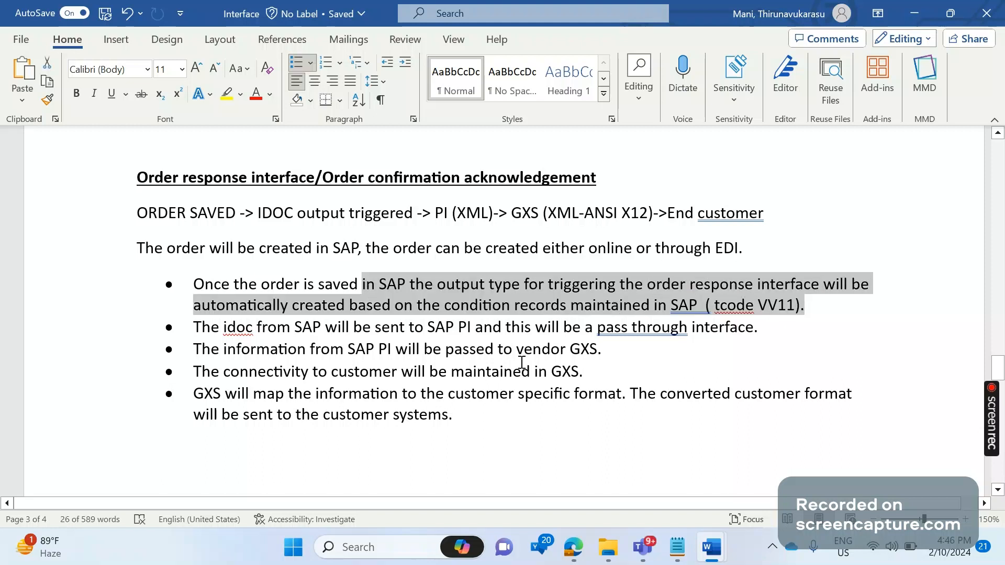
click(685, 359)
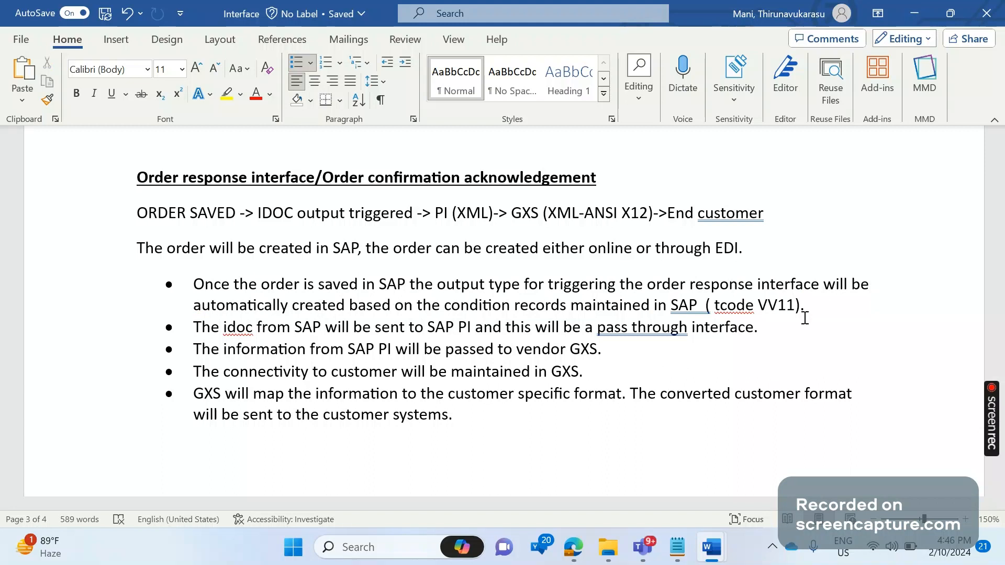
click(762, 334)
drag(805, 305, 758, 305)
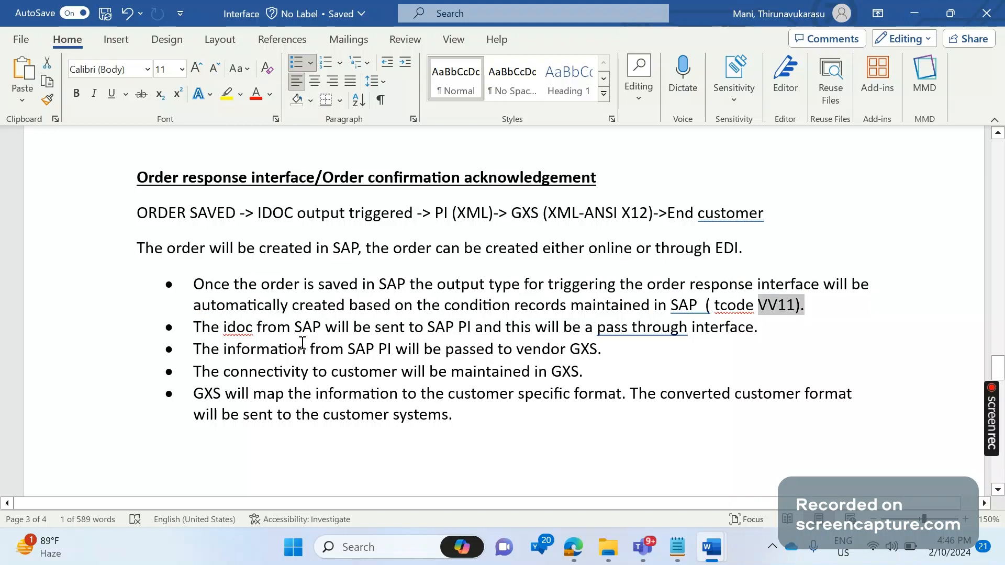
drag(302, 327, 329, 324)
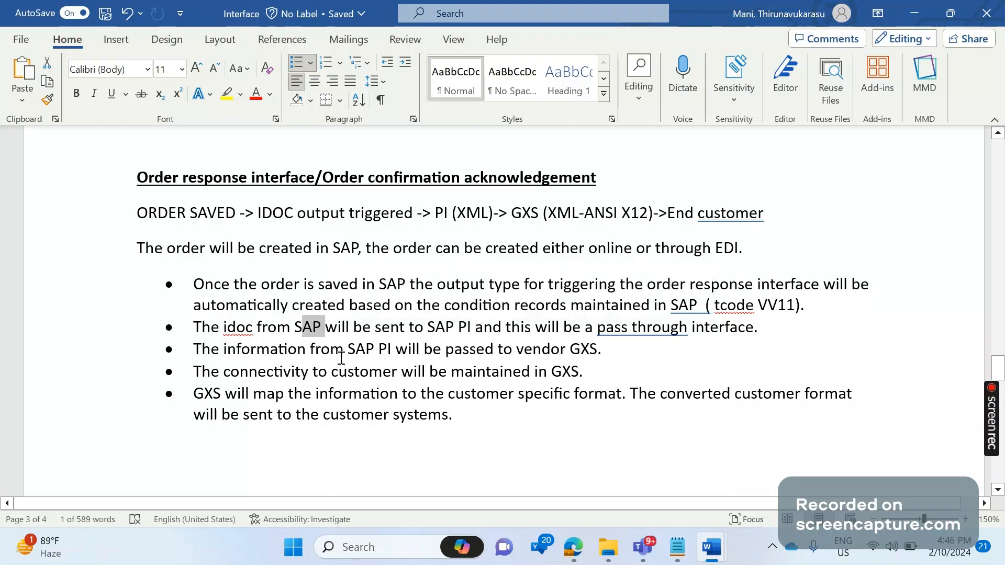
drag(603, 348, 597, 349)
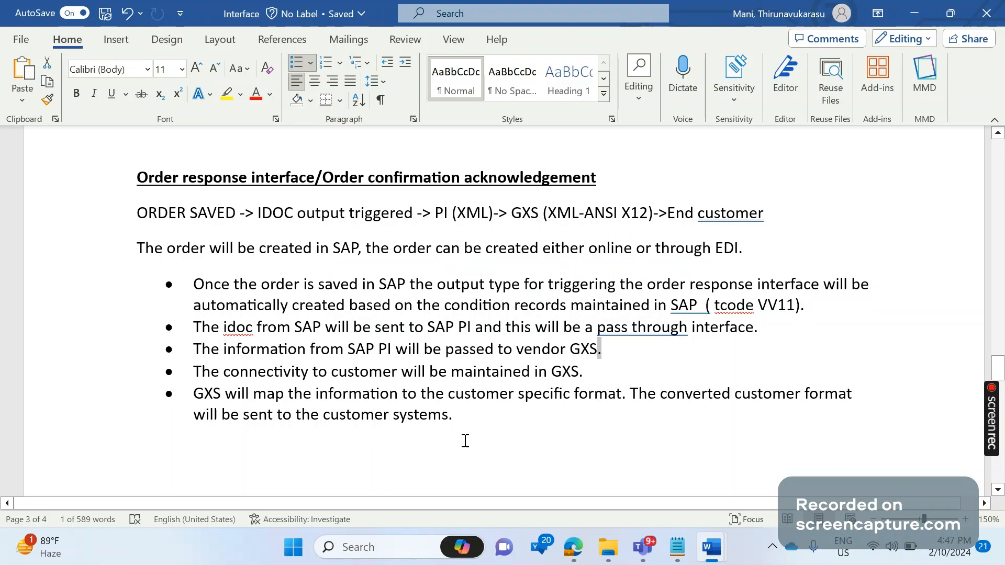
drag(466, 441, 194, 284)
click(496, 437)
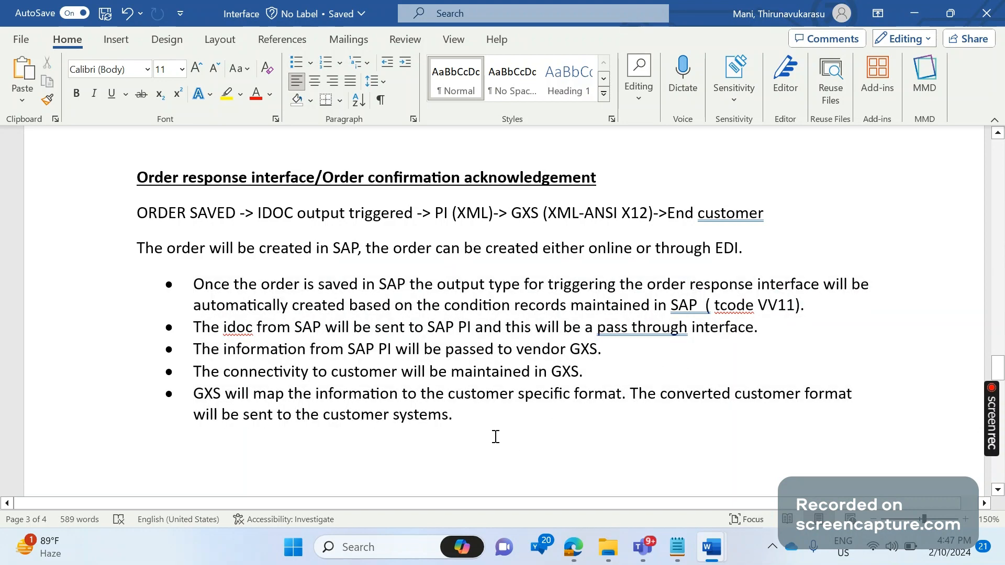
Examine the interface details table below the bullets, from the output type and medium rows to program, message type and Idoc type.
scroll(515, 444, down, 1)
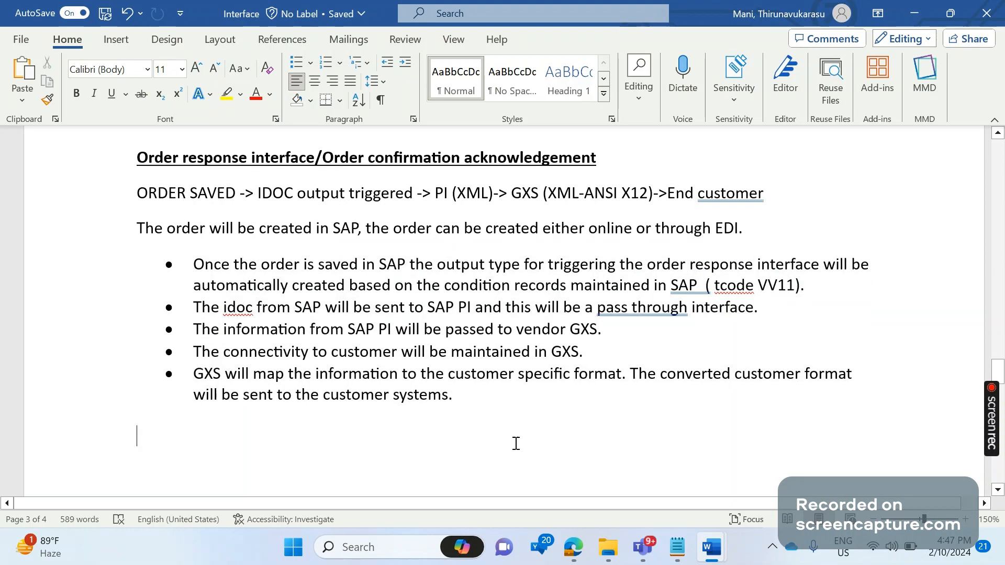
scroll(515, 444, down, 5)
scroll(515, 444, up, 3)
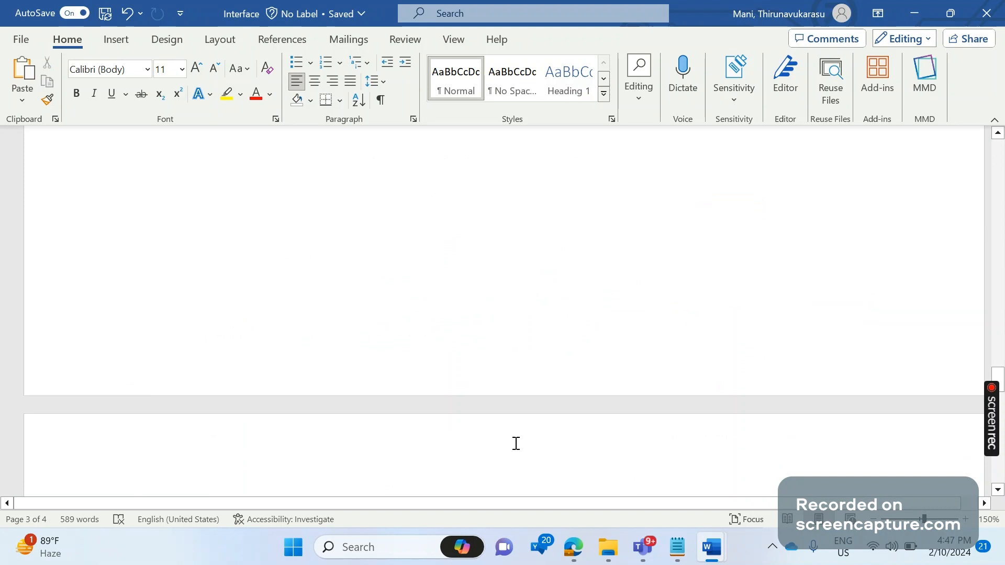
scroll(515, 444, down, 2)
scroll(515, 444, down, 6)
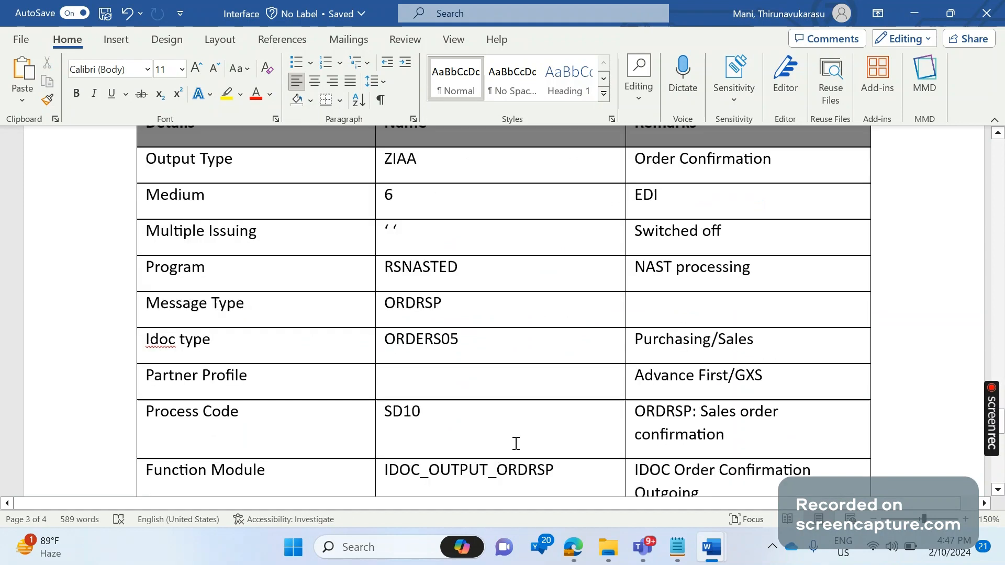
scroll(515, 444, up, 1)
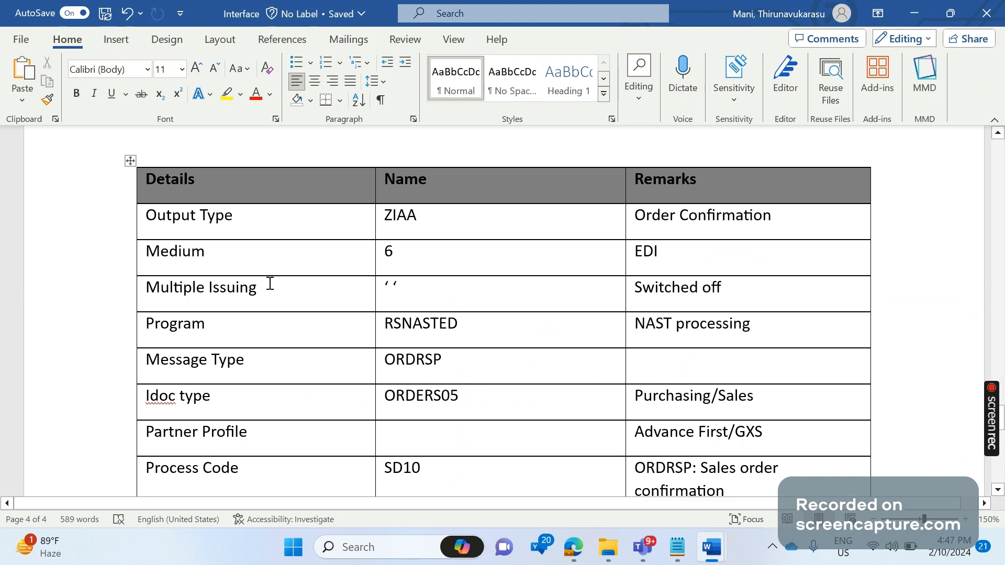
click(347, 230)
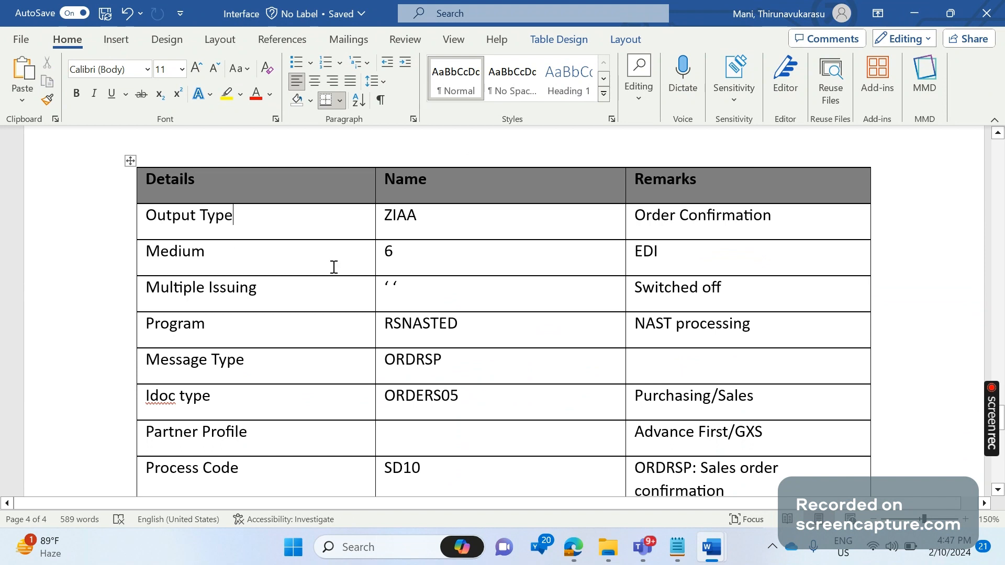
double_click(387, 252)
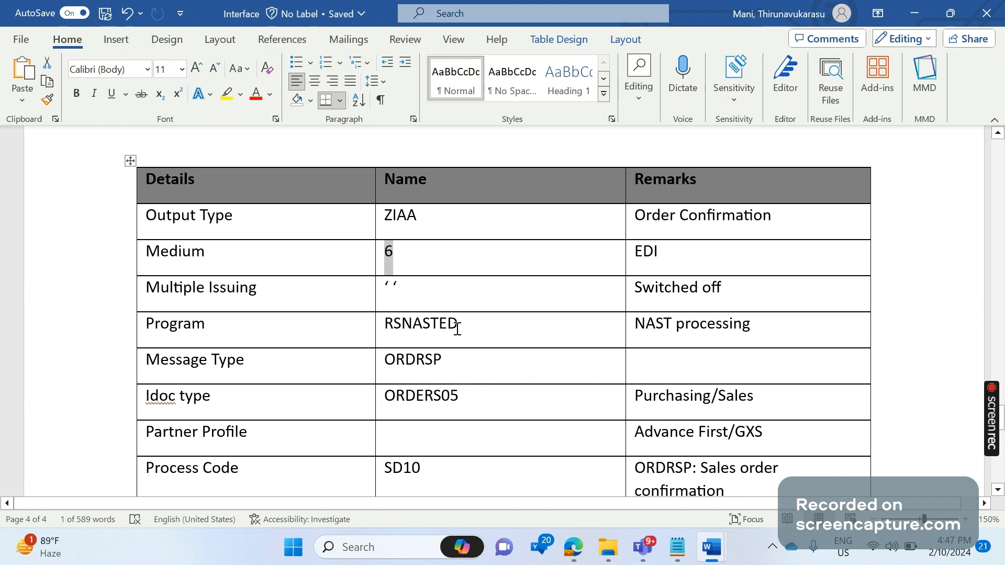
drag(457, 329, 431, 328)
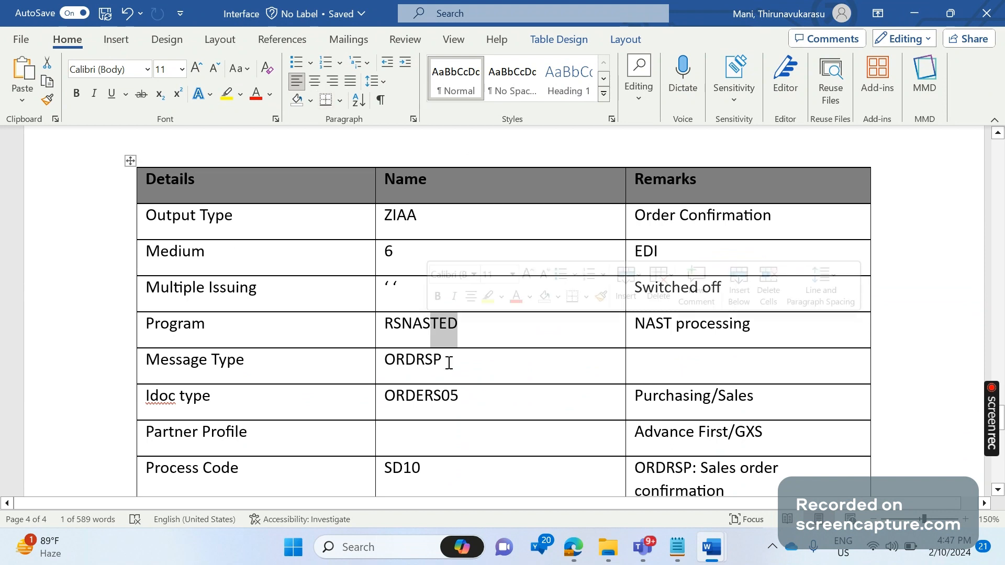
click(449, 352)
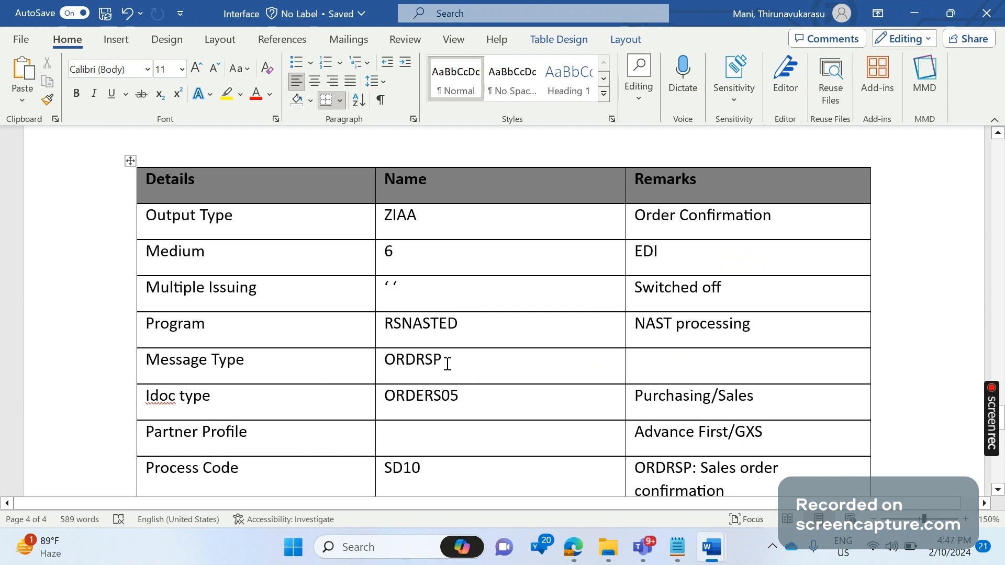
drag(448, 364, 401, 360)
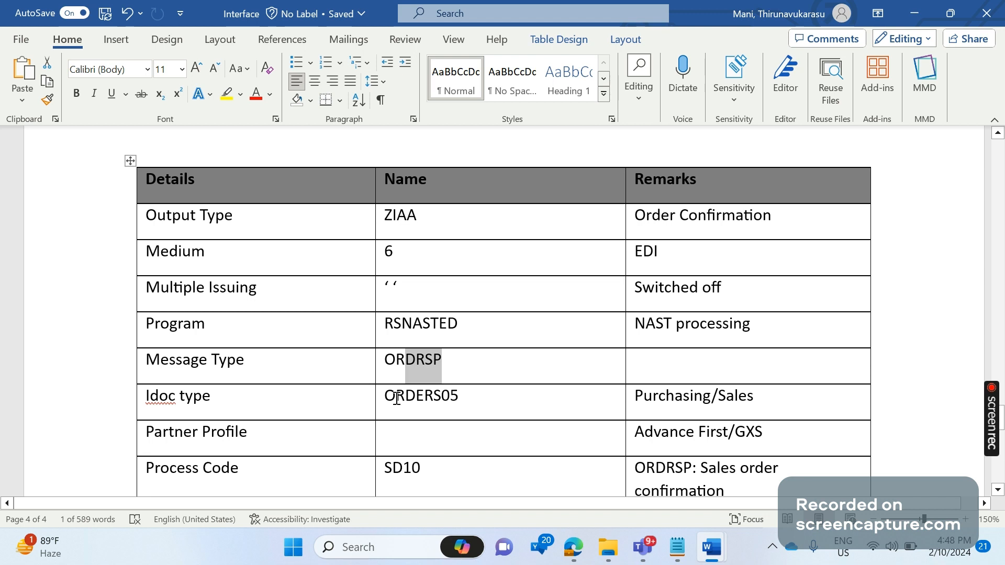
drag(459, 398, 396, 398)
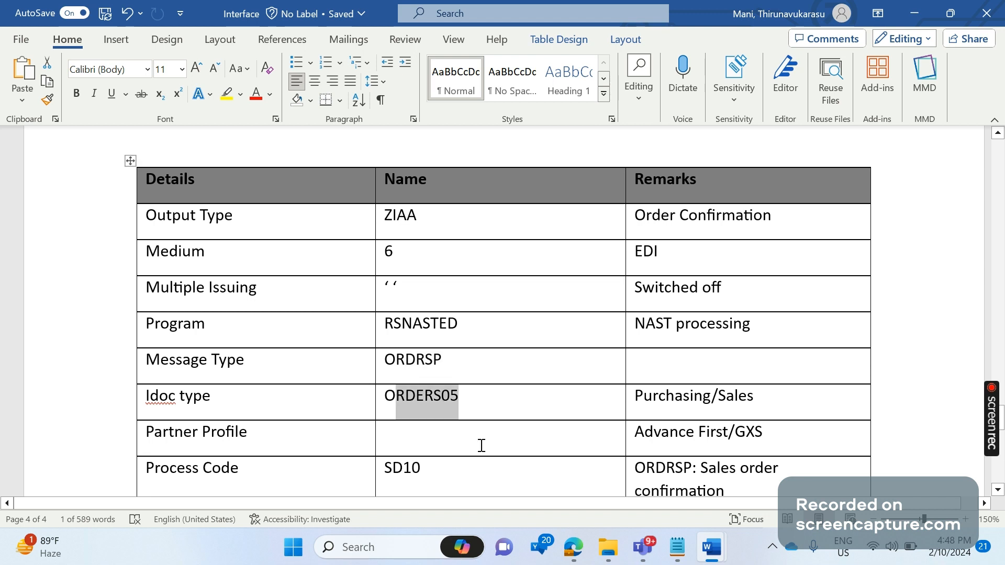
Extend the "Partner Profile" label in the details table with "– WE20 tcode".
scroll(482, 446, down, 1)
click(306, 384)
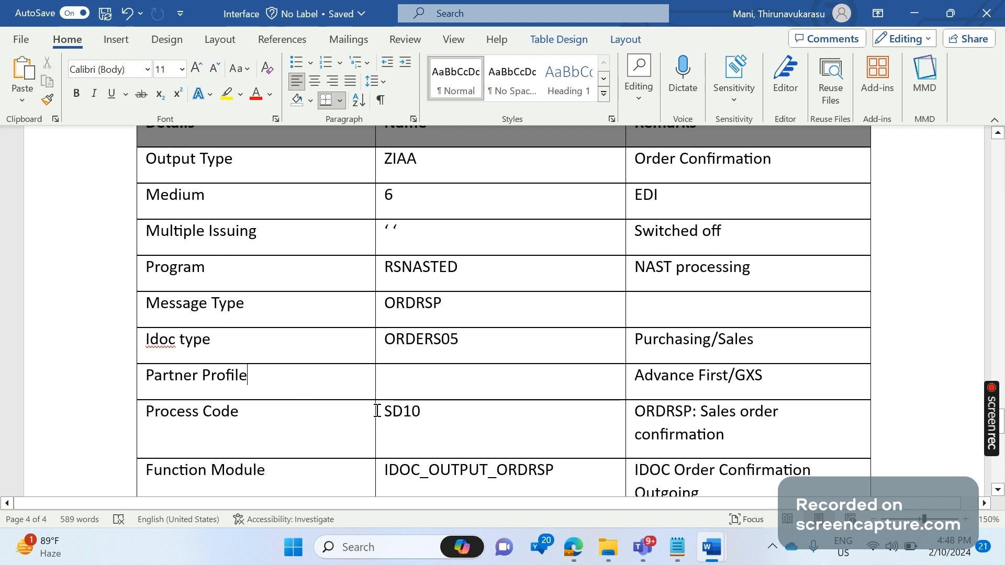
text(- w)
key(BackSpace)
text(WE)
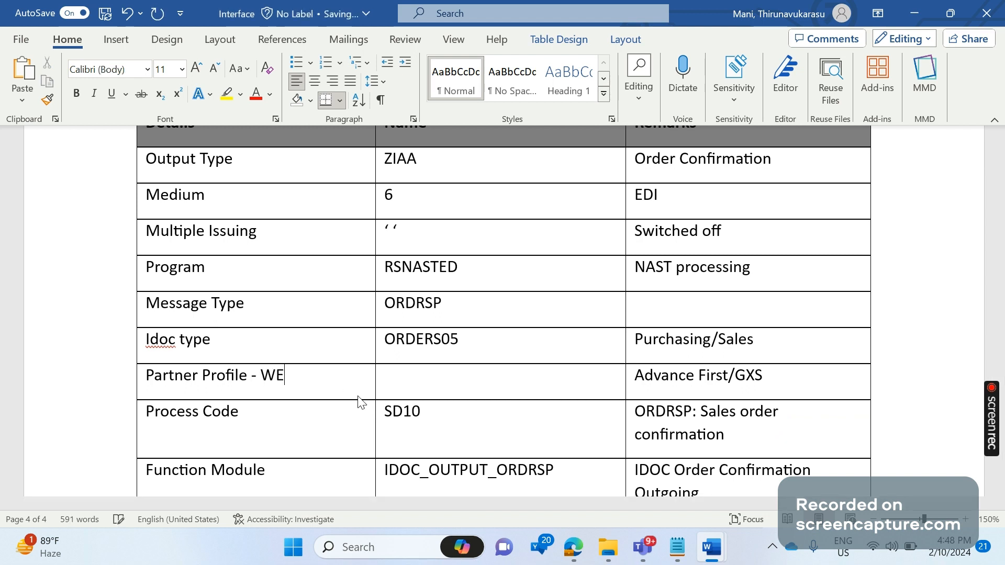
text(20 tcode)
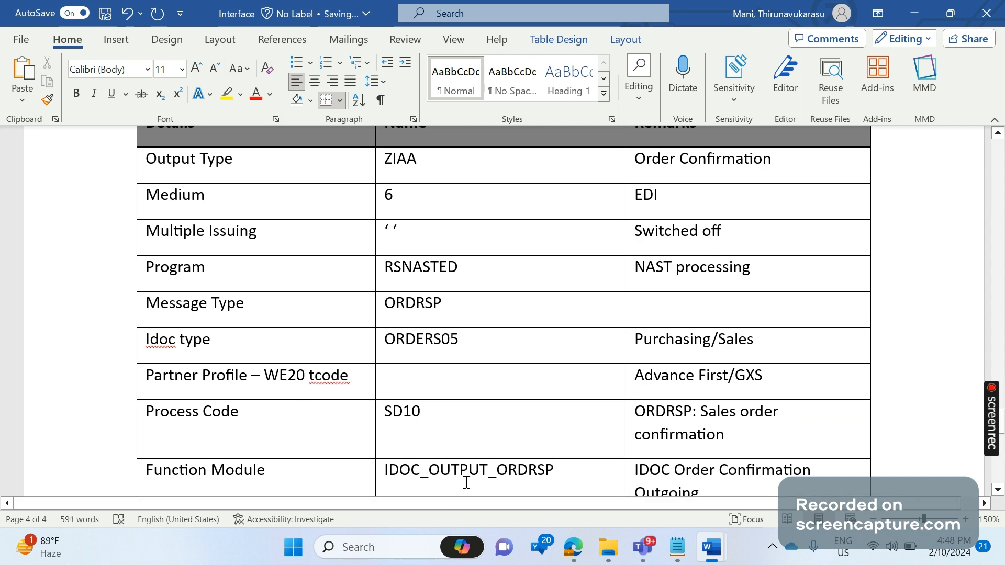
Delete "Advance First/" from the Partner Profile row's remark, leaving only "GXS".
drag(728, 381, 660, 383)
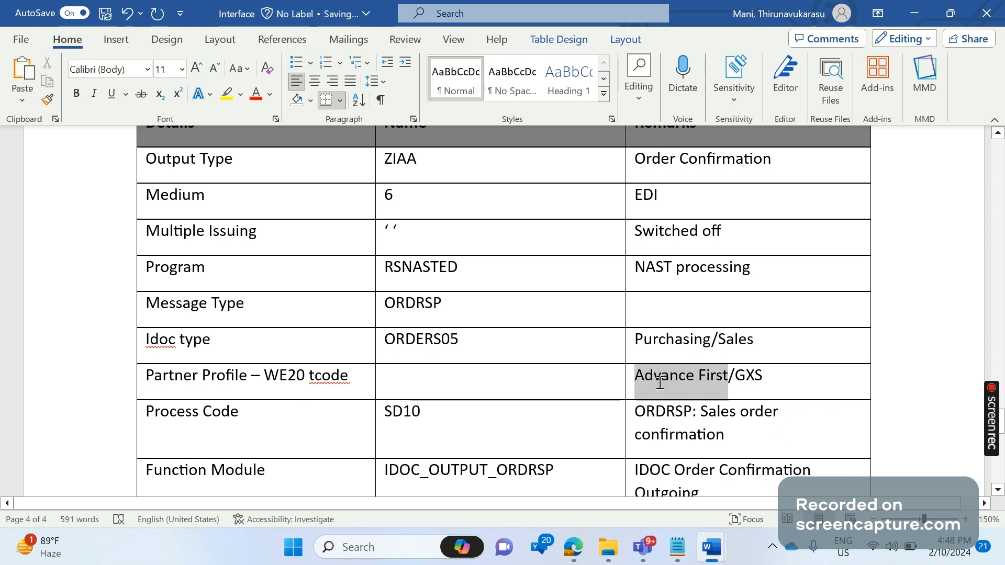
key(Delete)
key(Delete)
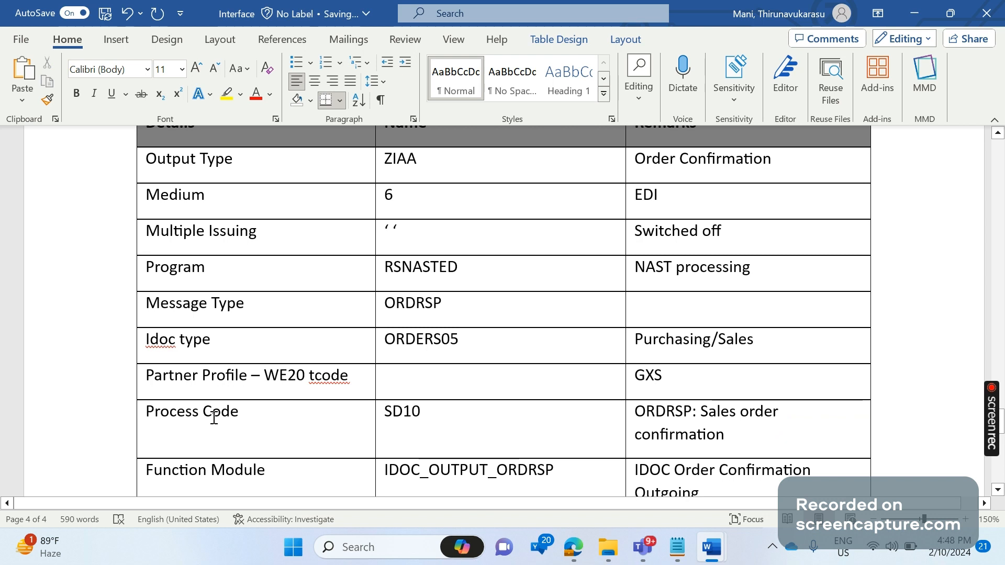
Extend the "Process Code" label in the details table with "– WE41 tcode".
scroll(440, 367, down, 1)
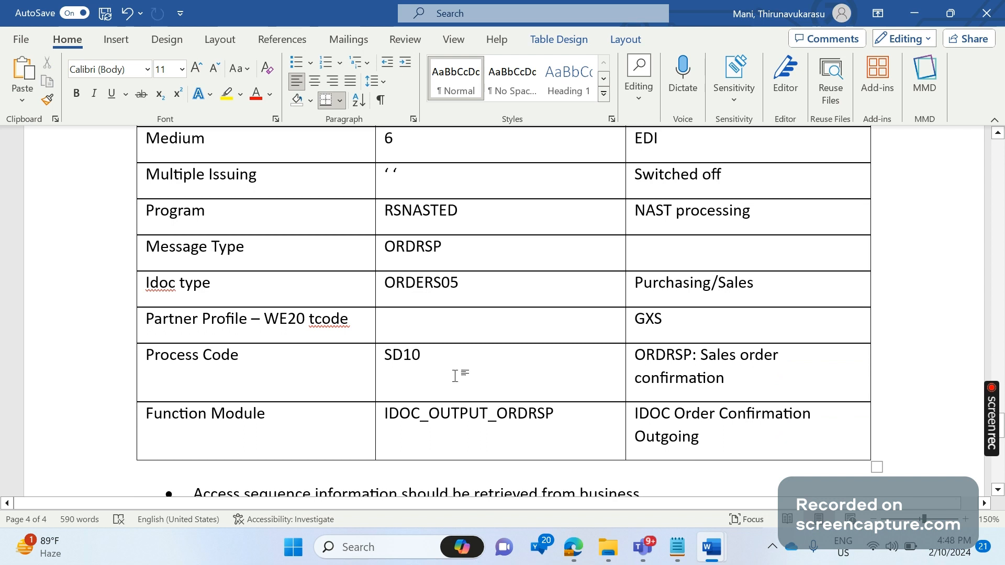
click(258, 352)
text(- )
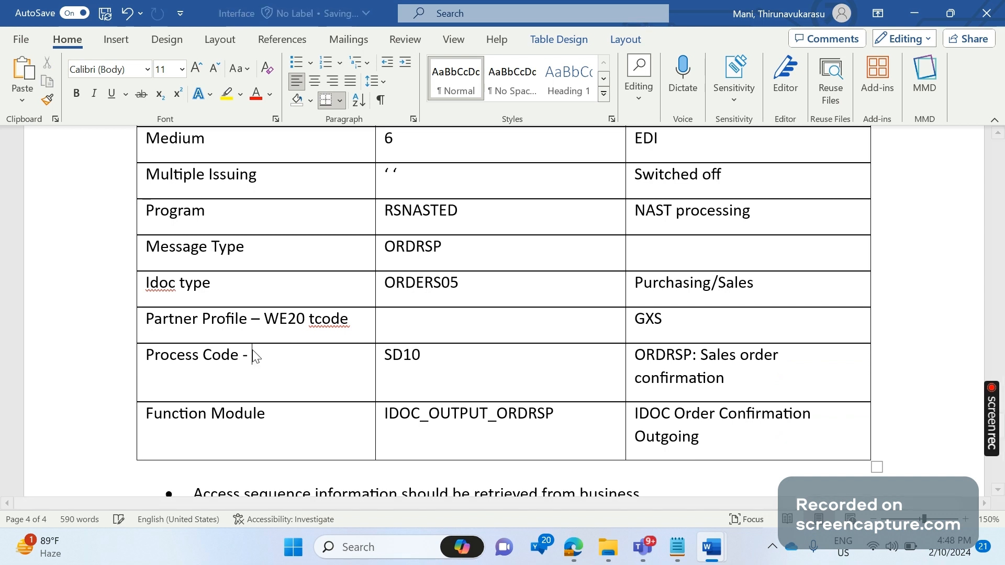
text(WE41 tcode)
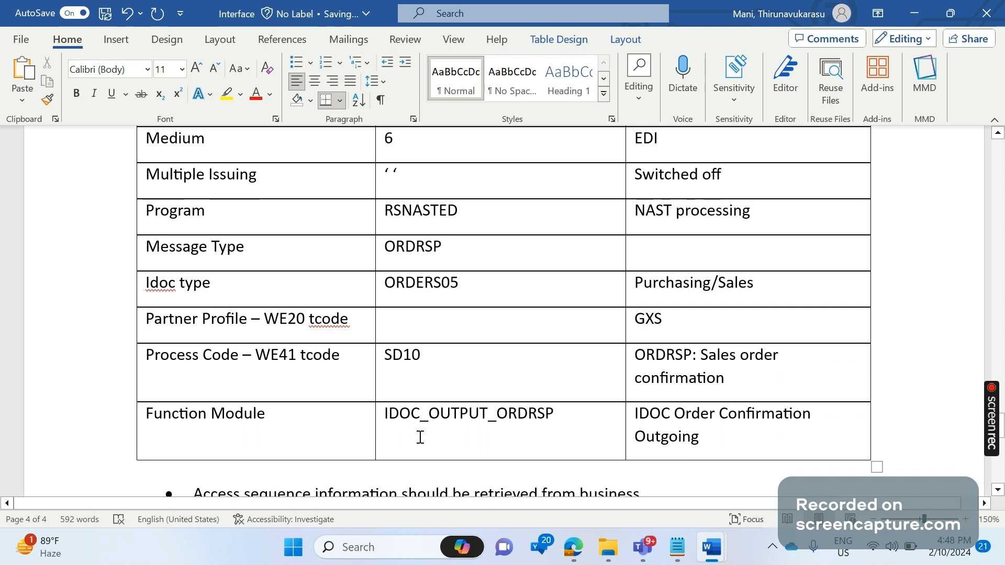
Insert a new line between the details table and the access sequence bullet, reading "ORDERS -> IDOC".
scroll(421, 438, down, 1)
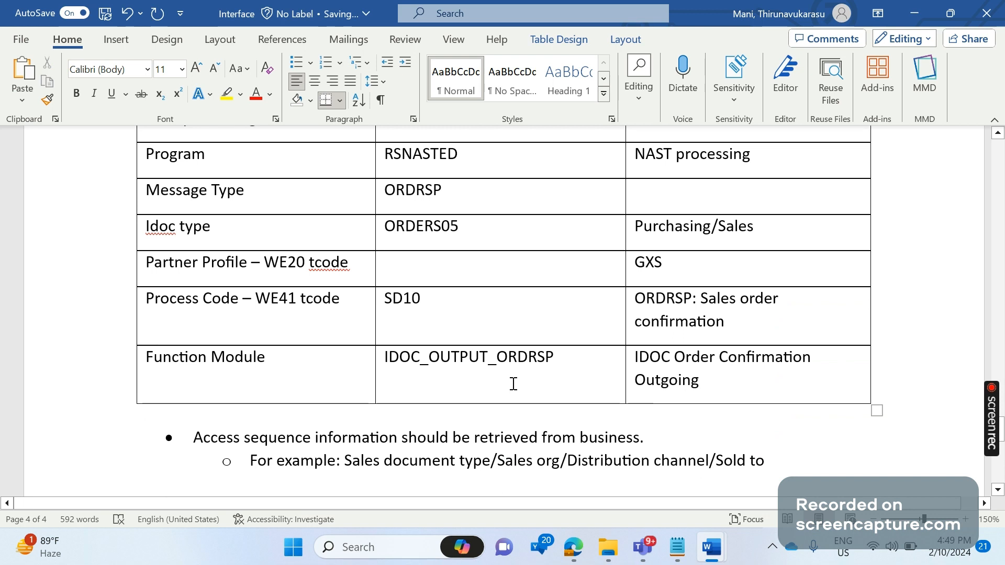
click(913, 400)
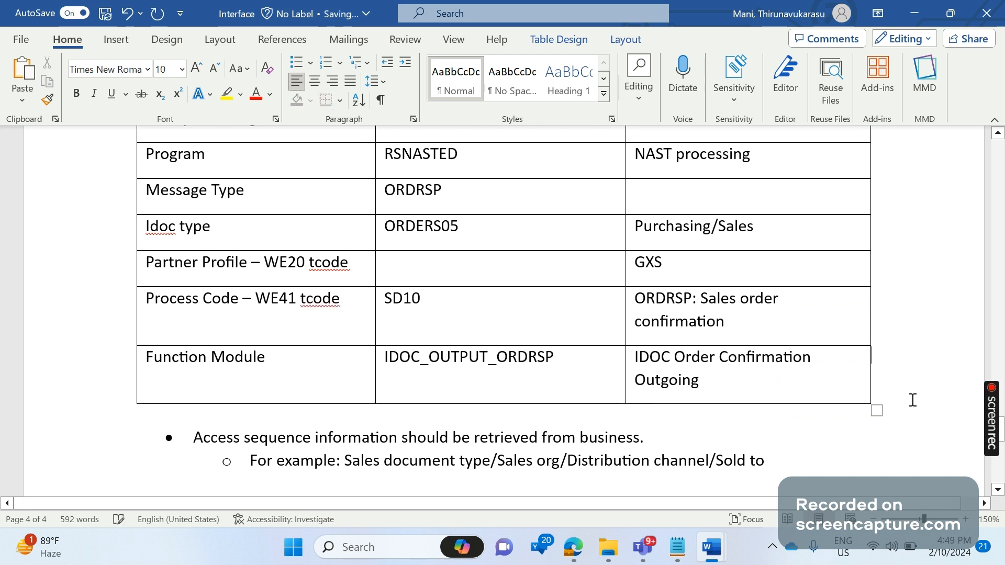
key(Down)
key(Return)
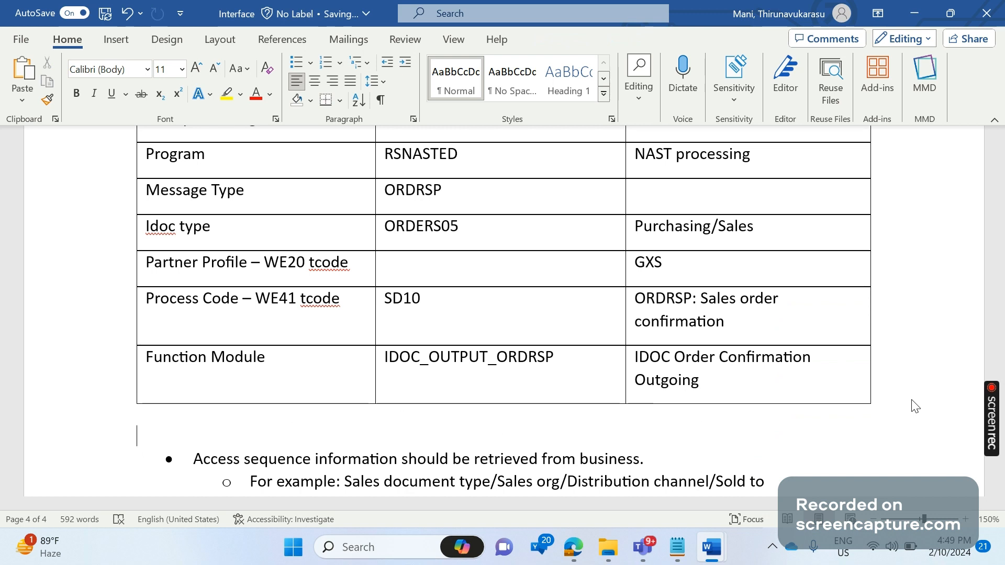
text(or)
key(BackSpace)
key(BackSpace)
text(ORDERS)
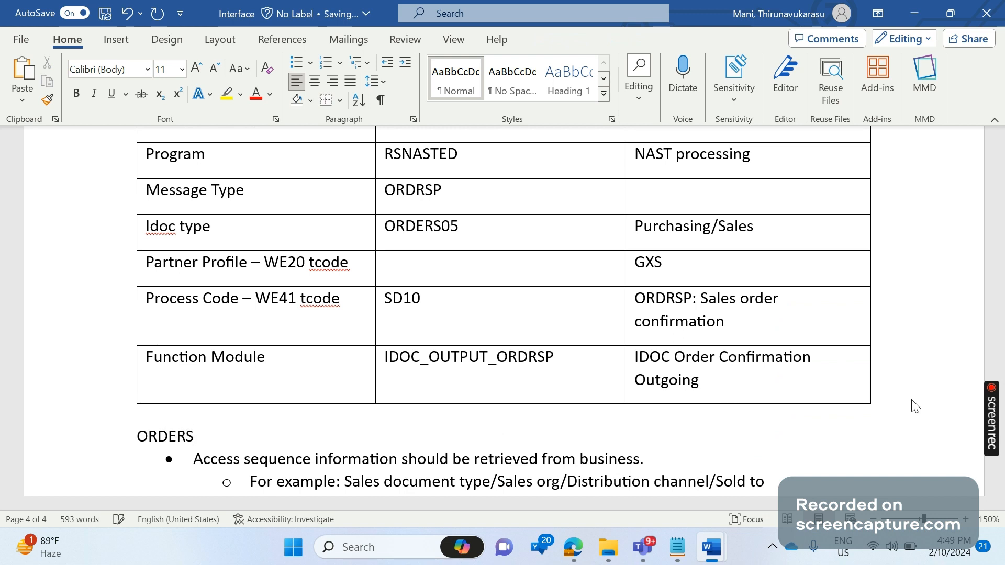
text( -> IDOC)
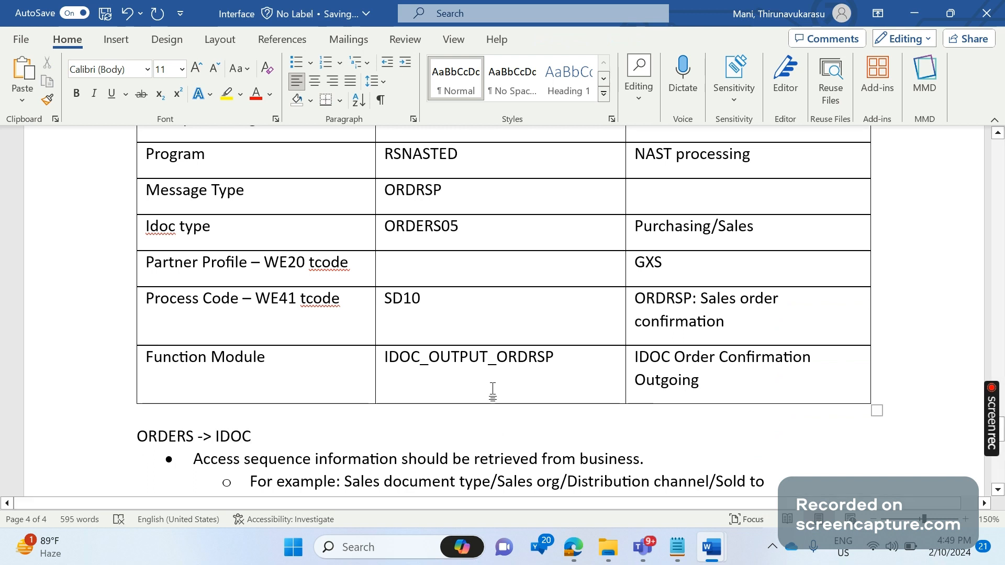
Continue the new line below the table with "_INPUT_" and a copy of its first word, "ORDERS".
drag(425, 358, 386, 359)
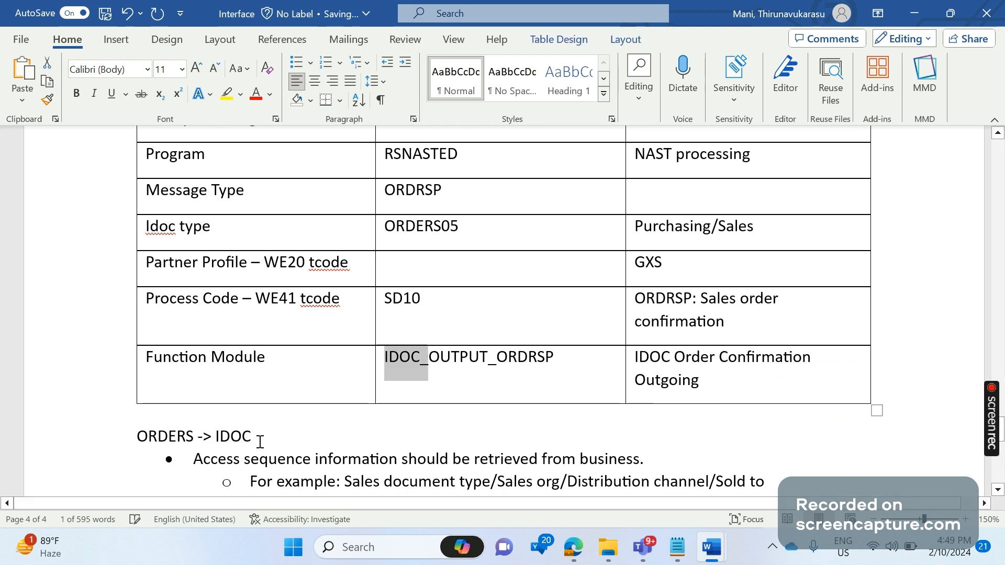
click(260, 441)
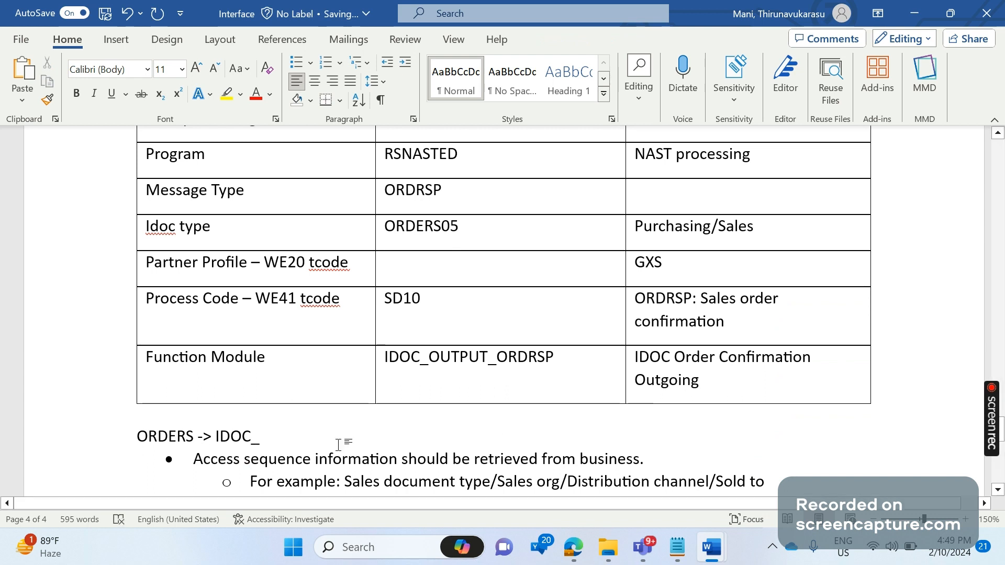
text(I)
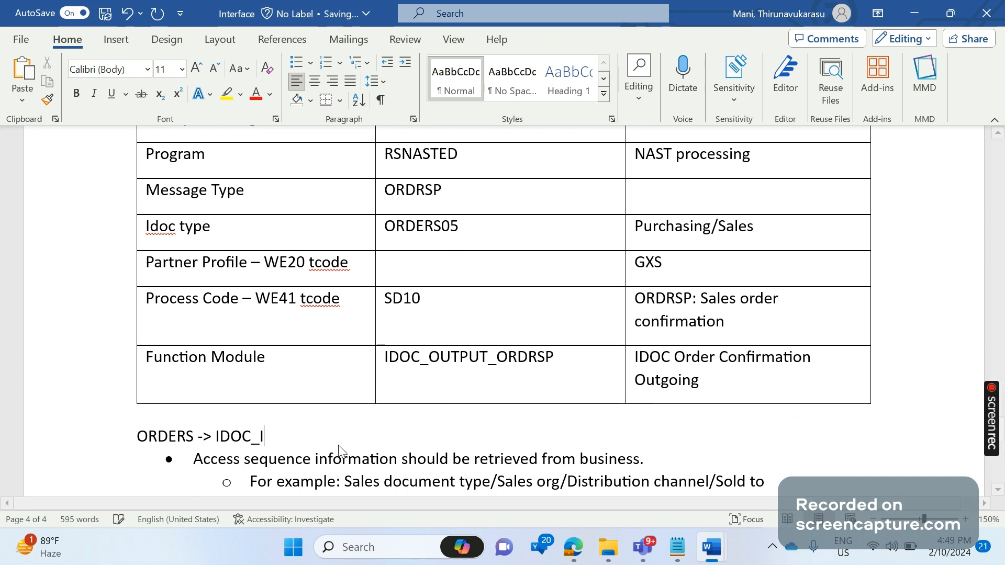
text(NPUT_)
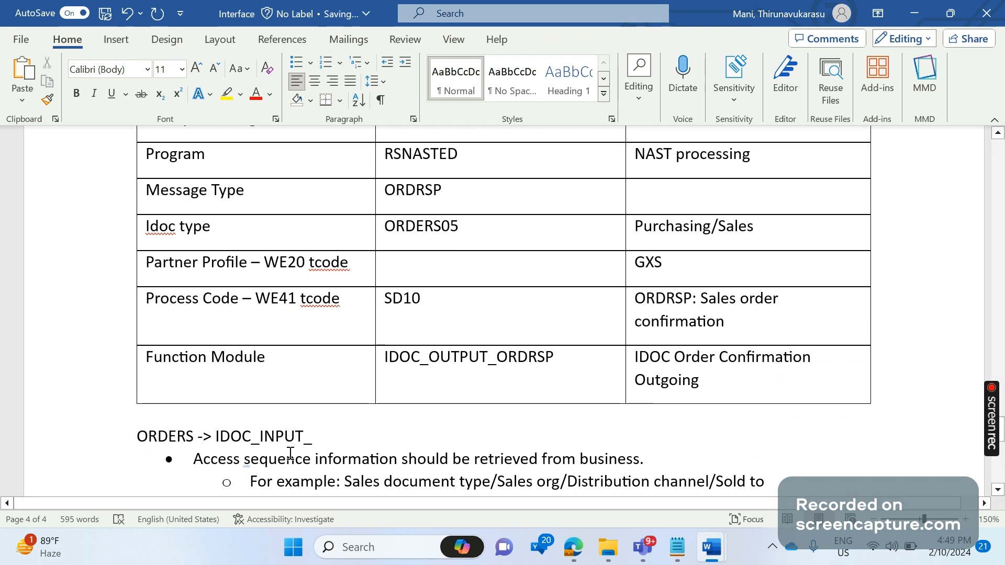
drag(194, 439, 140, 439)
key(ctrl+c)
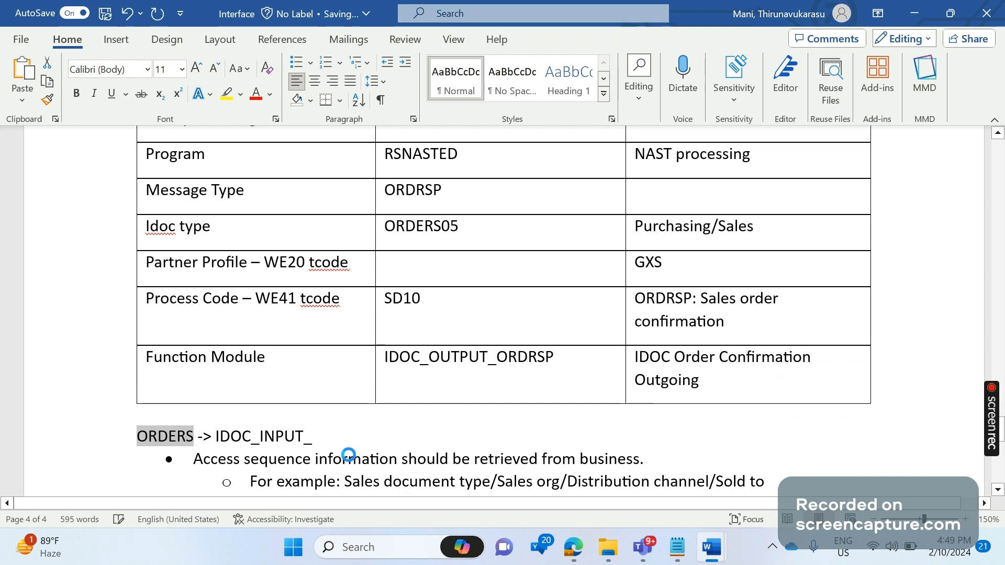
key(End)
key(ctrl+v)
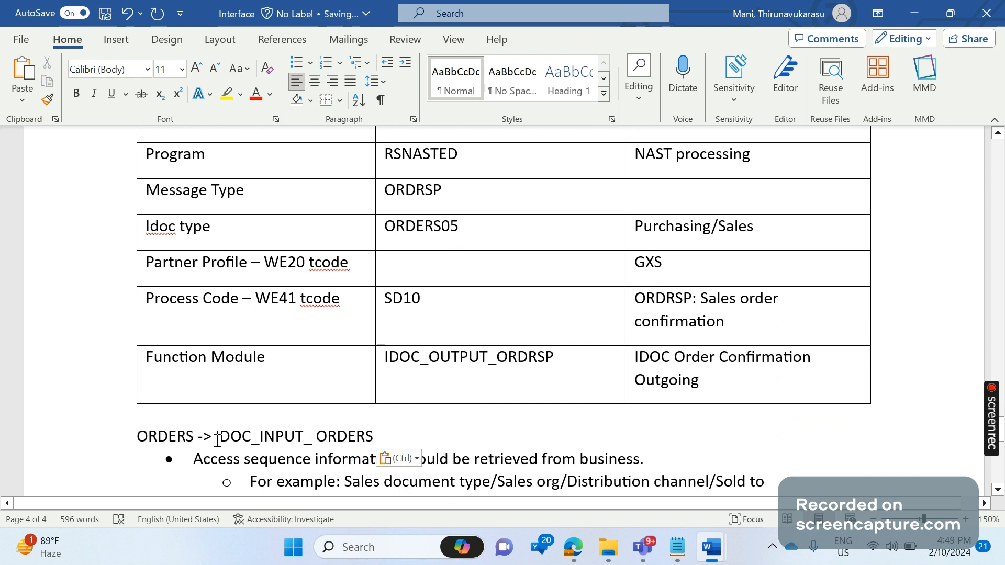
Append "-> IDOC_OUTPUT_INVOIC" to the end of the ORDERS line below the table.
drag(193, 441, 164, 441)
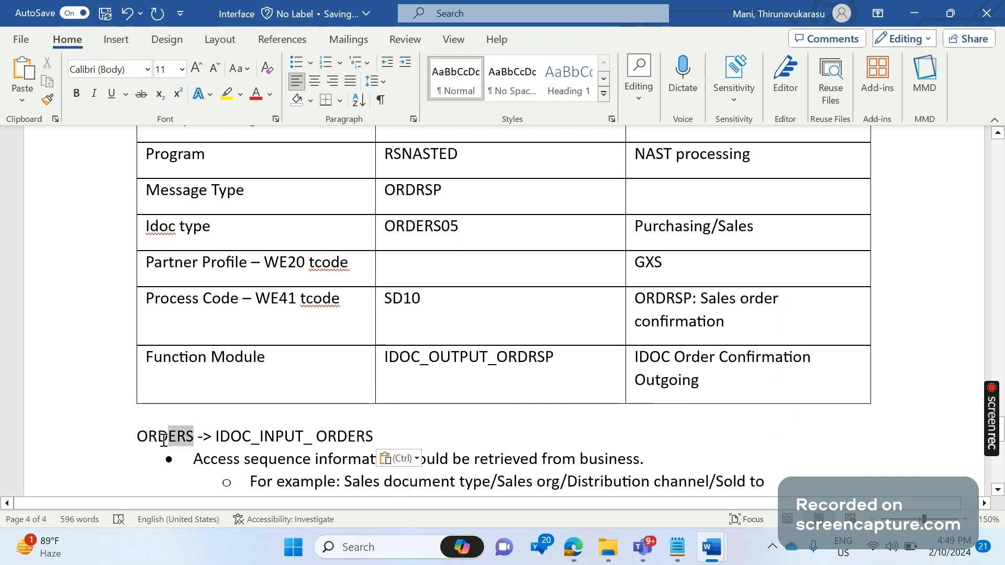
click(294, 458)
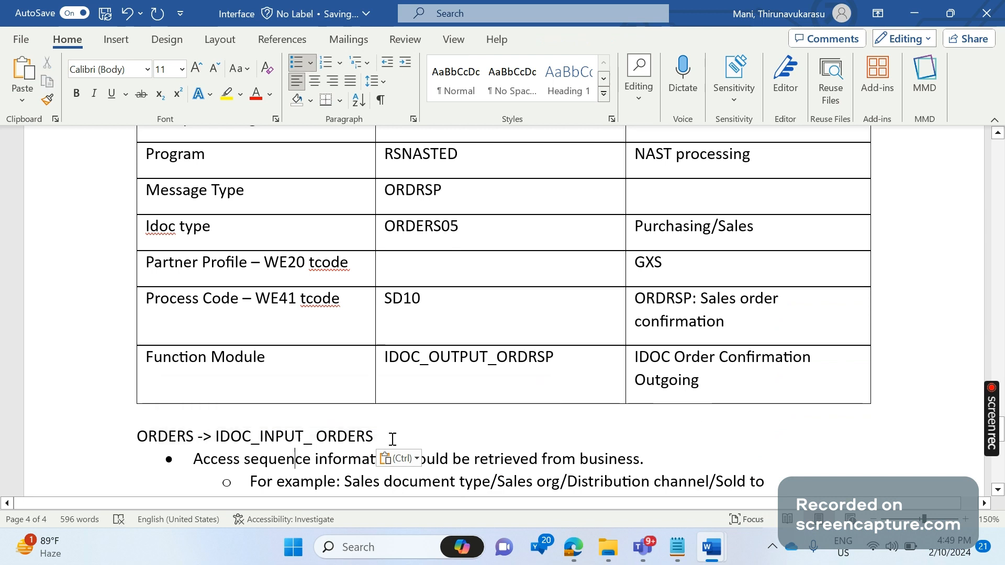
click(392, 439)
text(->)
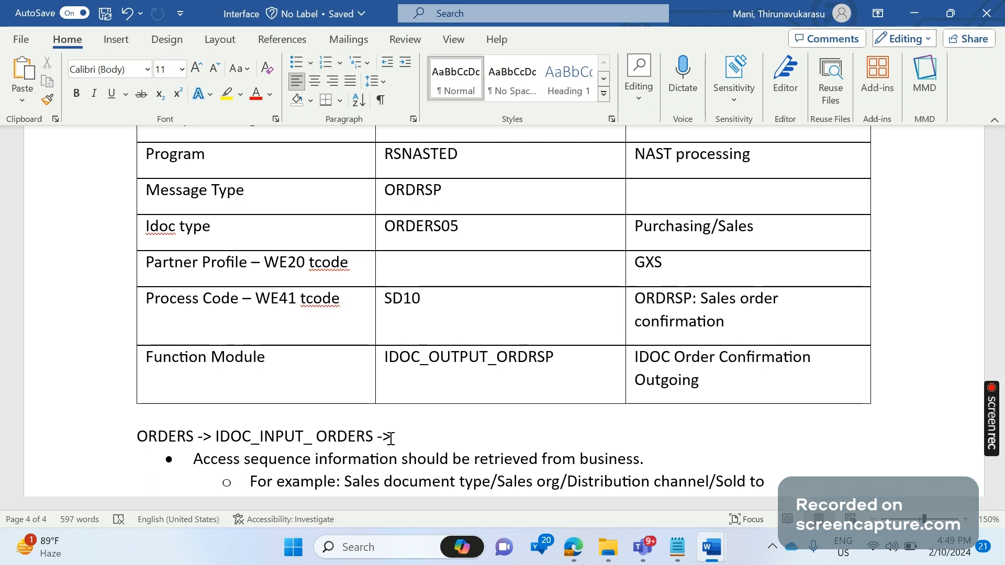
text(IDOC_)
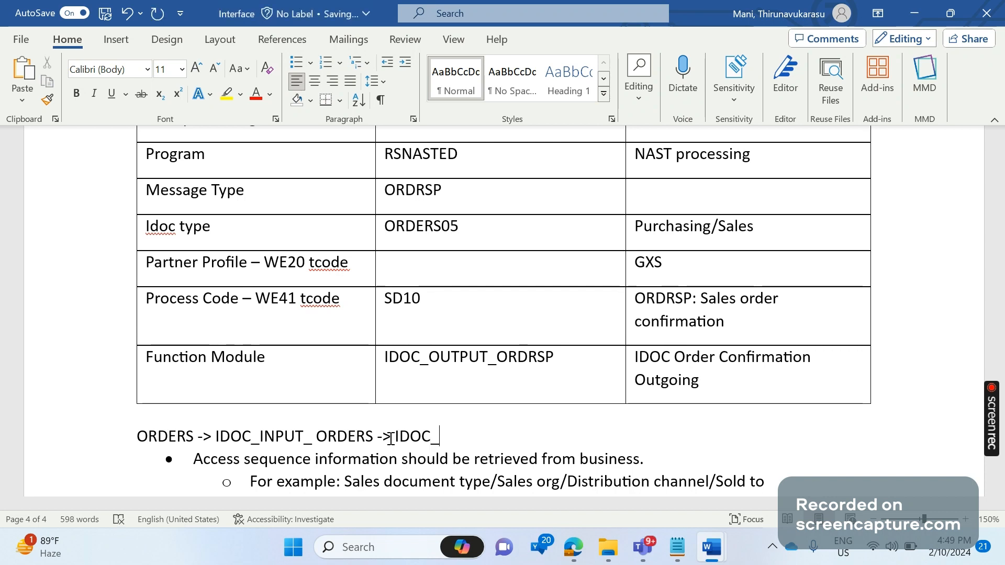
text(OUTPUT)
text(_INVOIC)
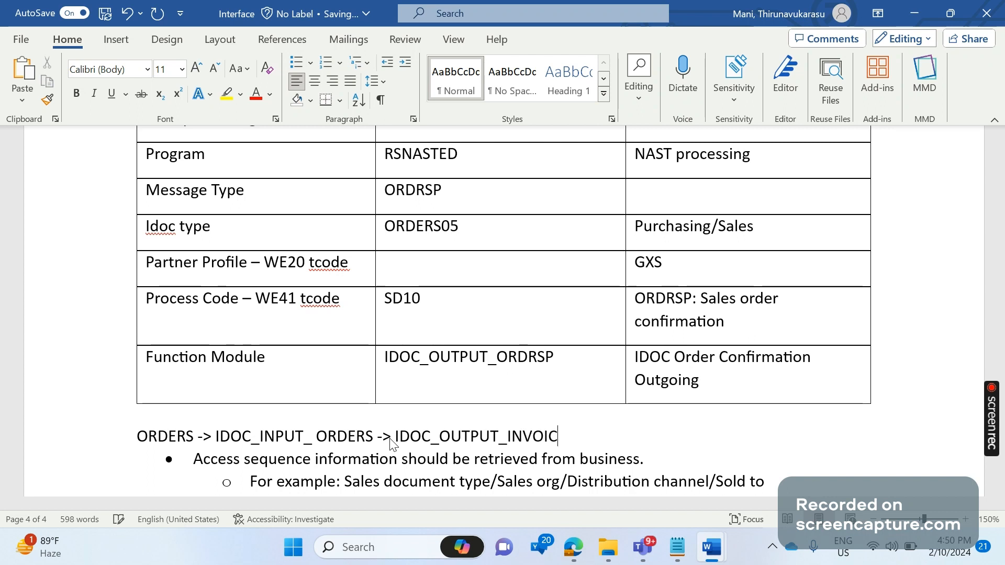
Examine the naming parts of the outbound invoice function module at the end of the ORDERS line.
mouse_move(608, 547)
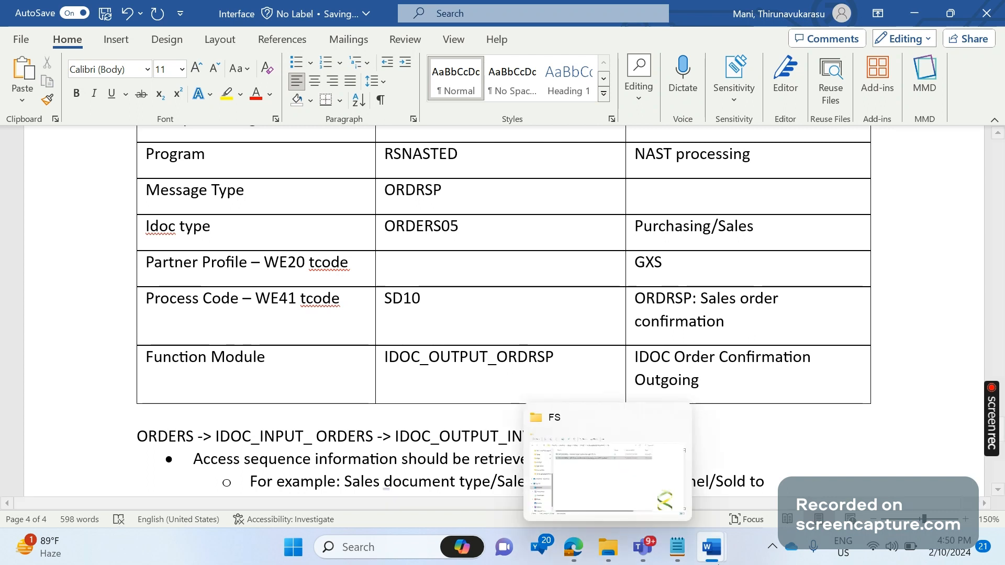
drag(438, 437, 396, 440)
click(463, 442)
drag(559, 441, 508, 440)
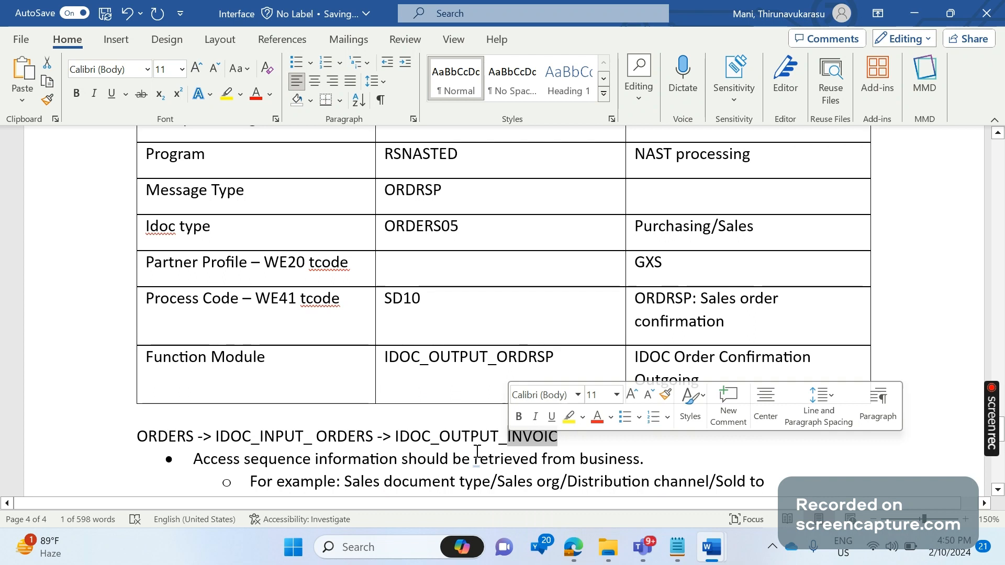
click(589, 443)
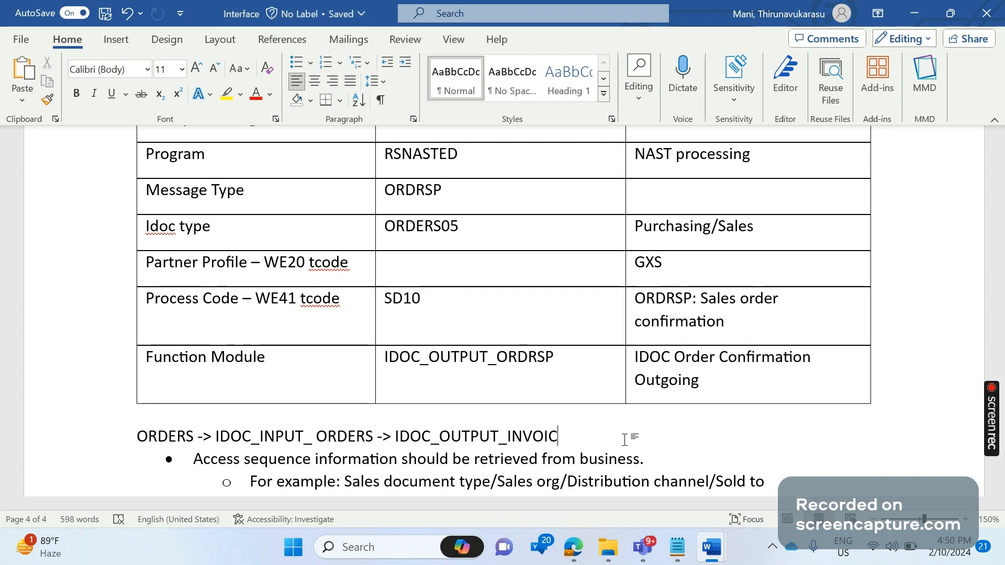
Read the access sequence bullet and its example fields, from sales document type through sales org and distribution channel to sold-to.
scroll(624, 440, down, 2)
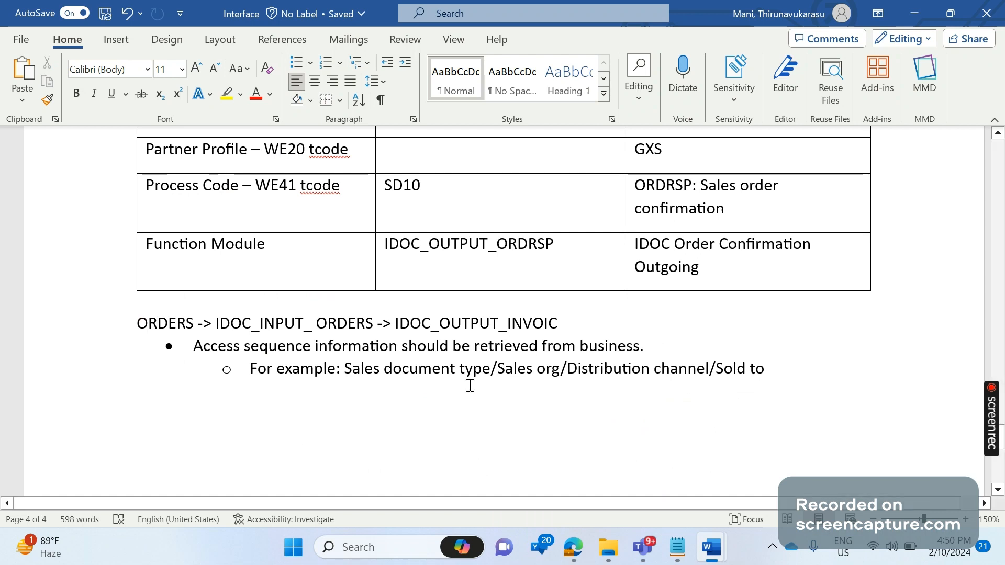
click(488, 371)
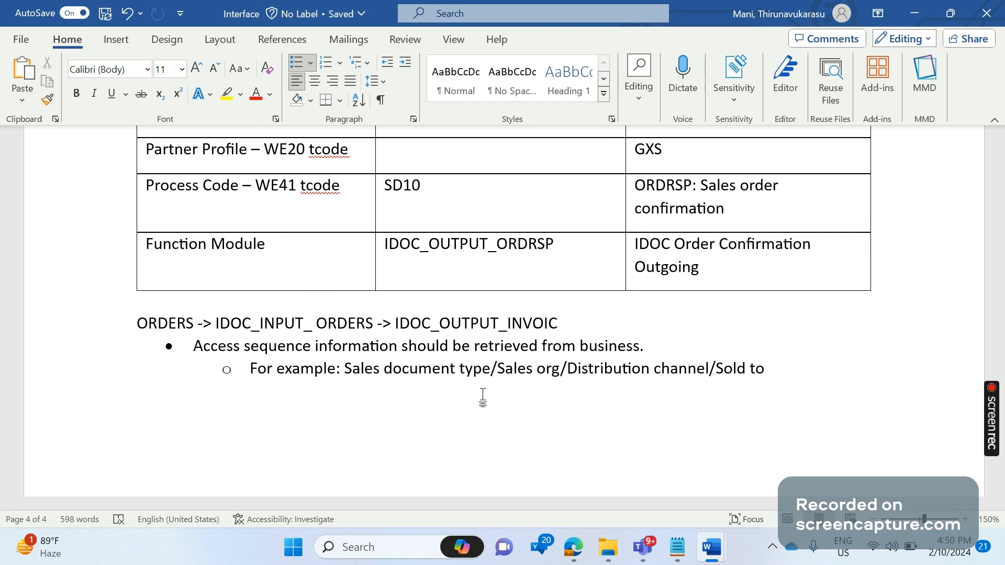
drag(497, 369, 672, 386)
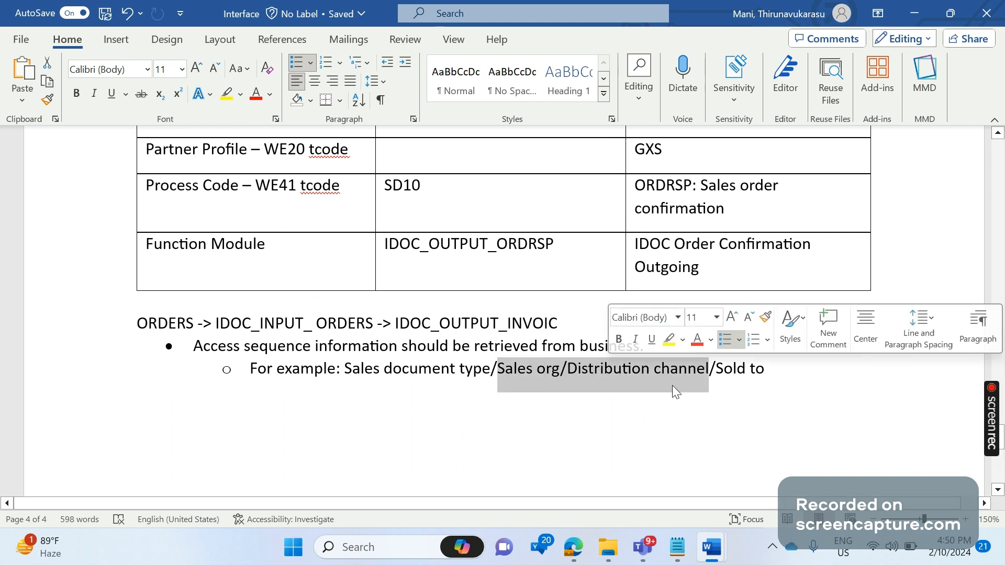
click(743, 413)
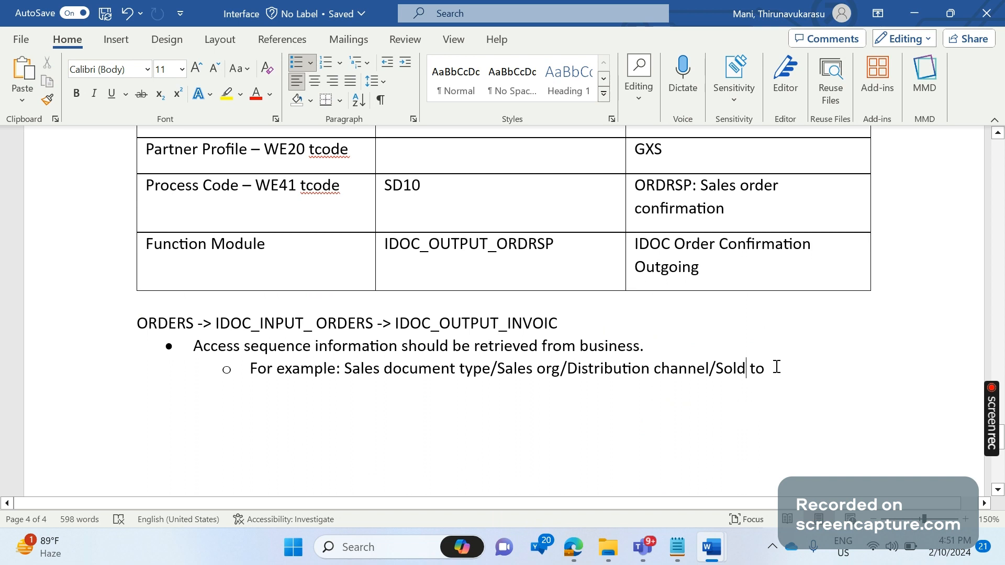
drag(777, 367, 724, 427)
click(724, 427)
scroll(672, 417, down, 1)
scroll(672, 416, up, 1)
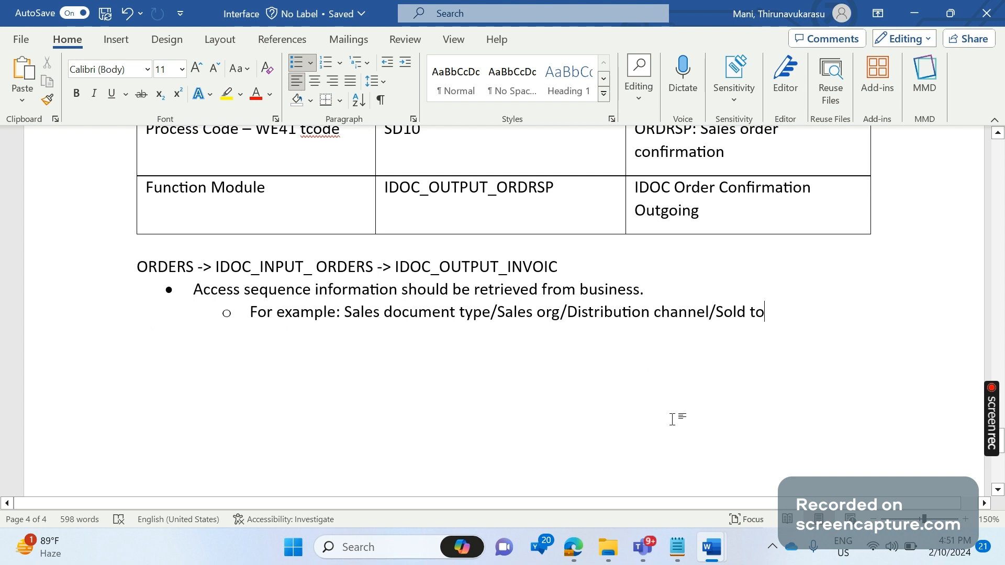